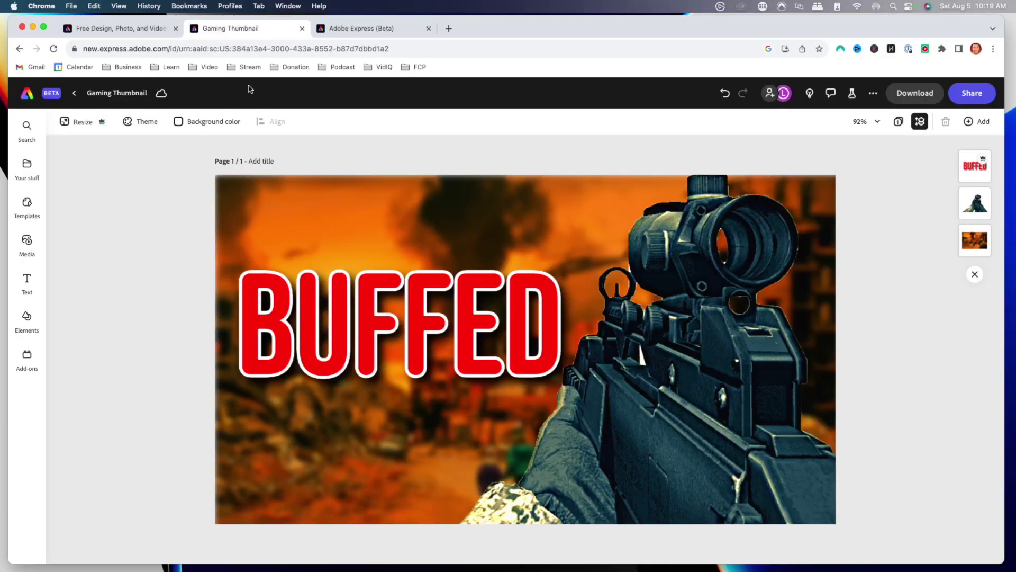
# Step: Start a new YouTube thumbnail project in Adobe Express with its templates shown and browse the template designs
pyautogui.click(120, 29)
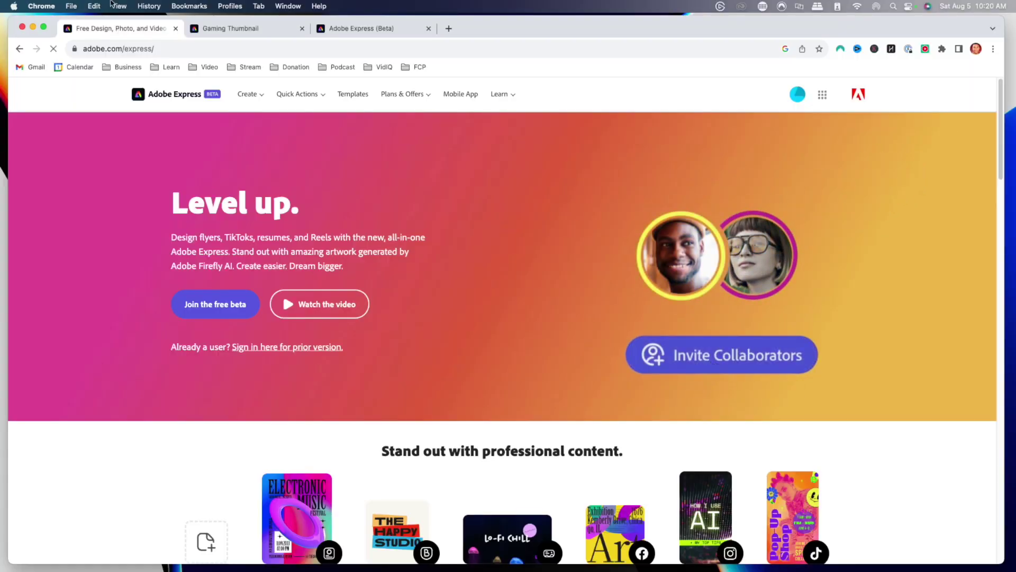
pyautogui.click(352, 30)
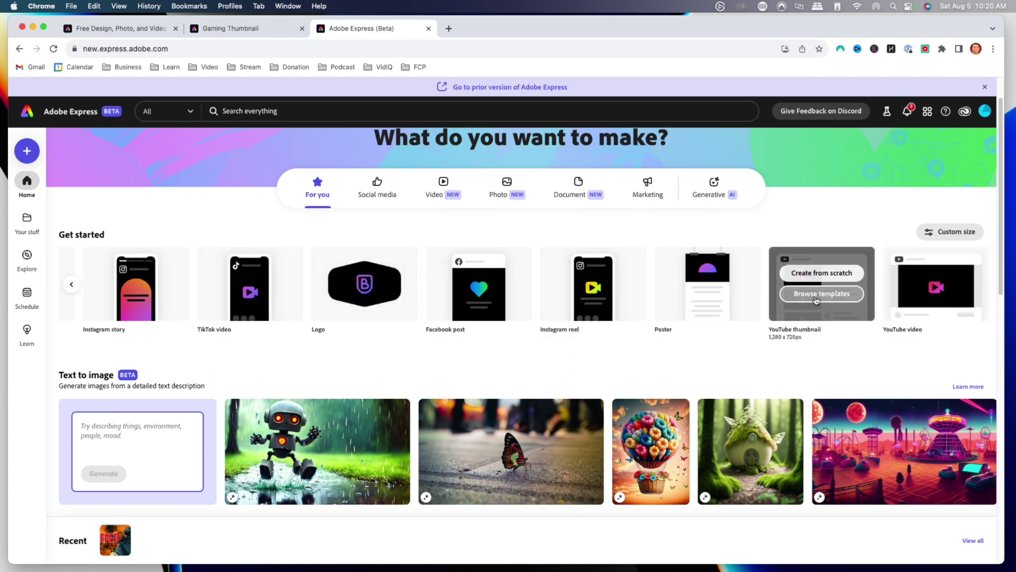
pyautogui.click(813, 294)
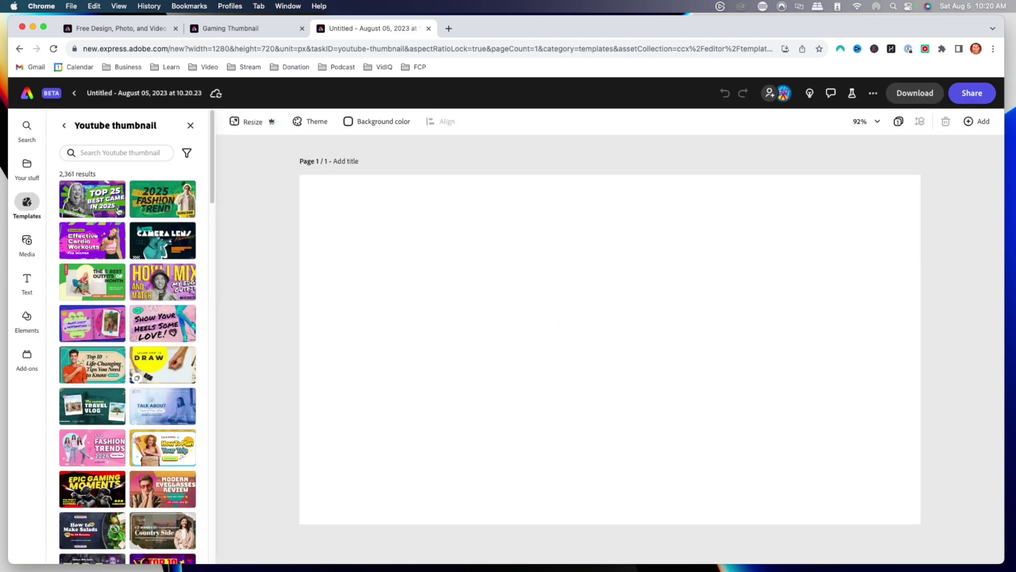
pyautogui.scroll(-10, 149, 396)
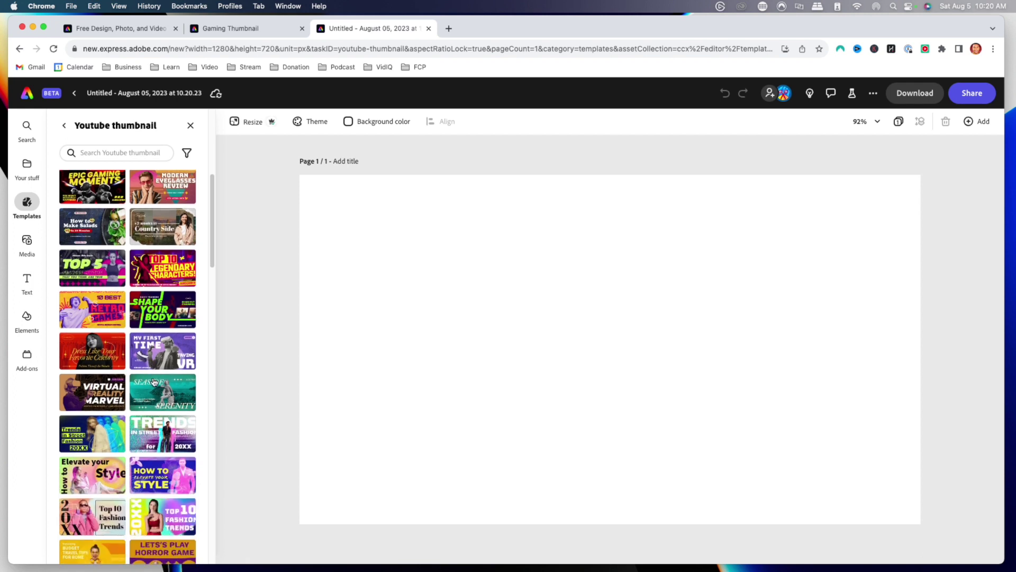
pyautogui.scroll(9, 149, 370)
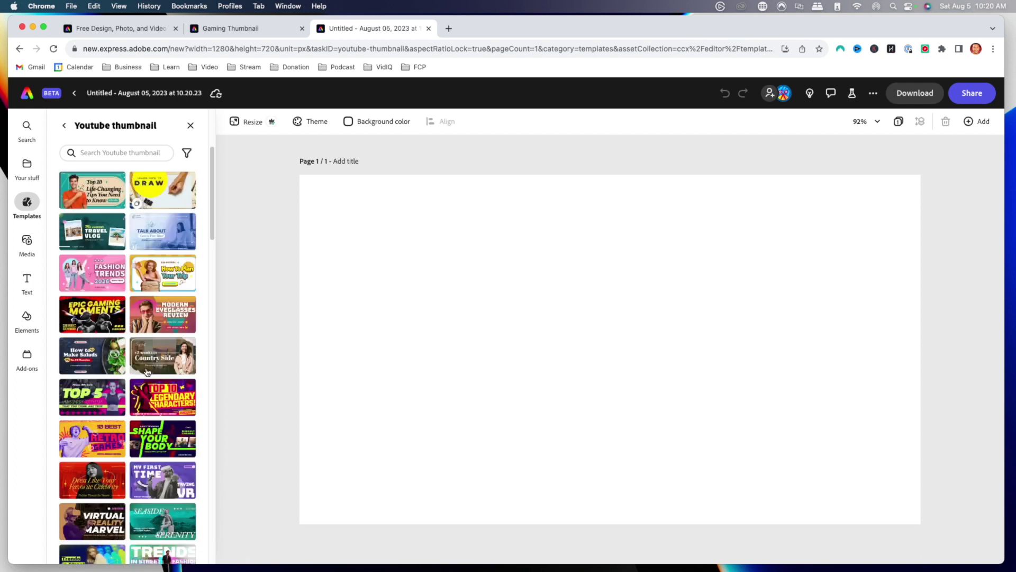
pyautogui.click(232, 28)
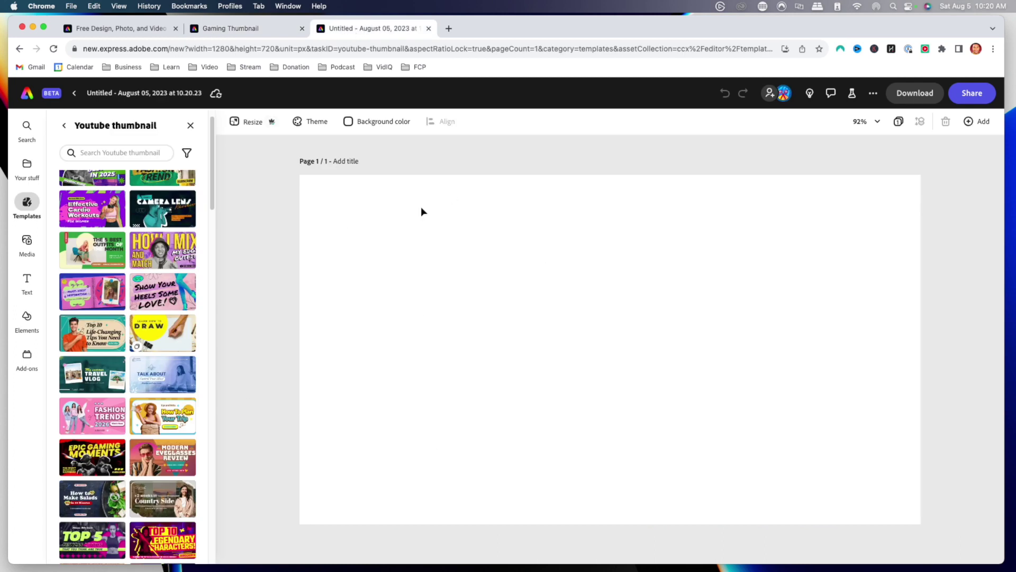
# Step: Search the media library's photos for "WAR"
pyautogui.click(25, 246)
pyautogui.click(100, 235)
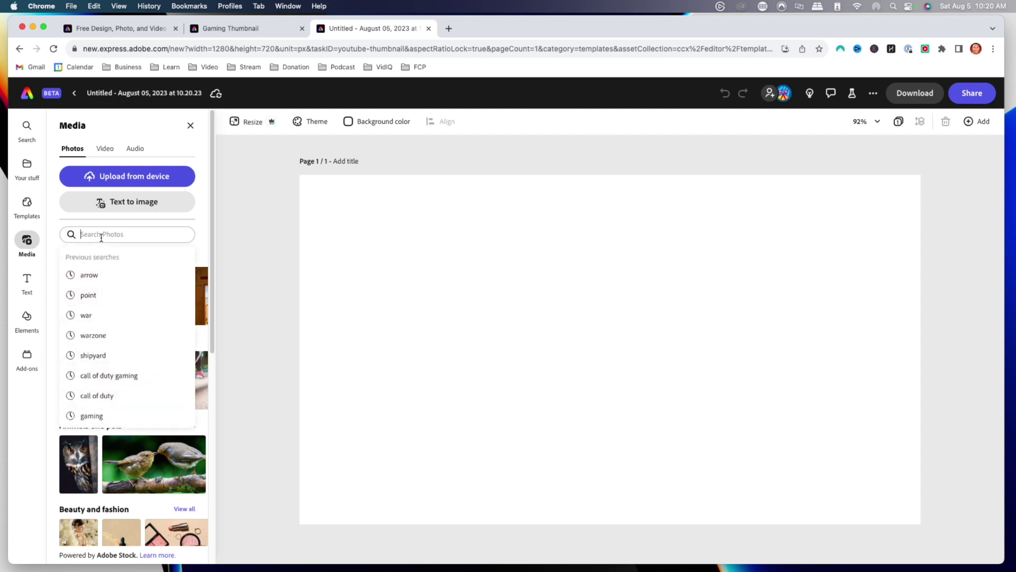
pyautogui.click(201, 230)
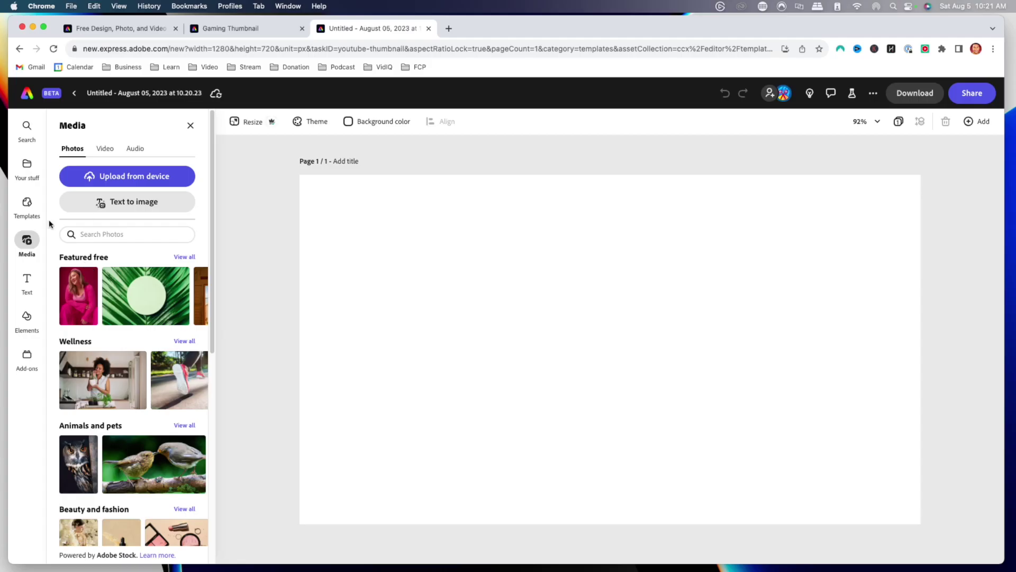
pyautogui.click(94, 233)
pyautogui.write('WAR')
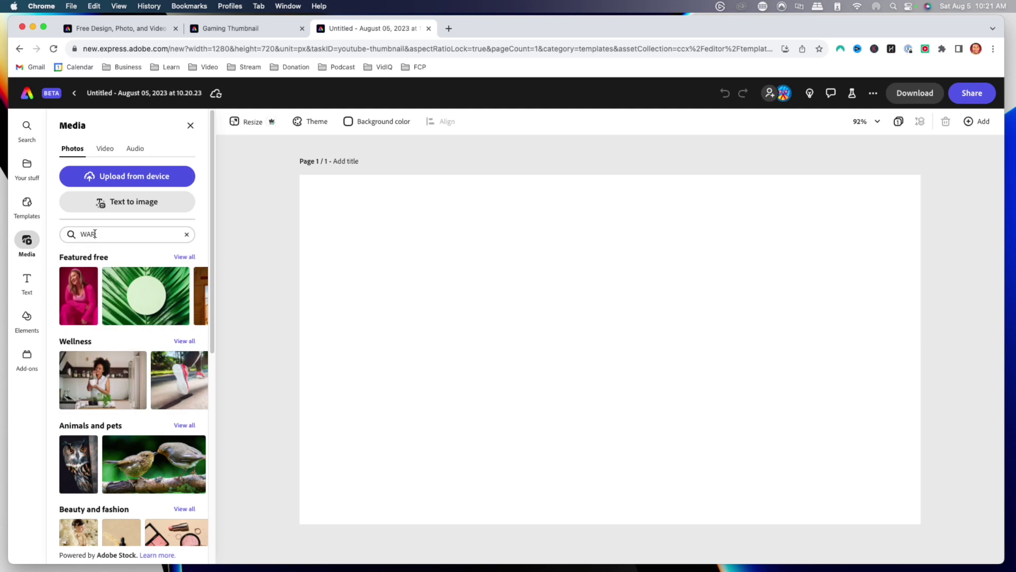
pyautogui.press('Return')
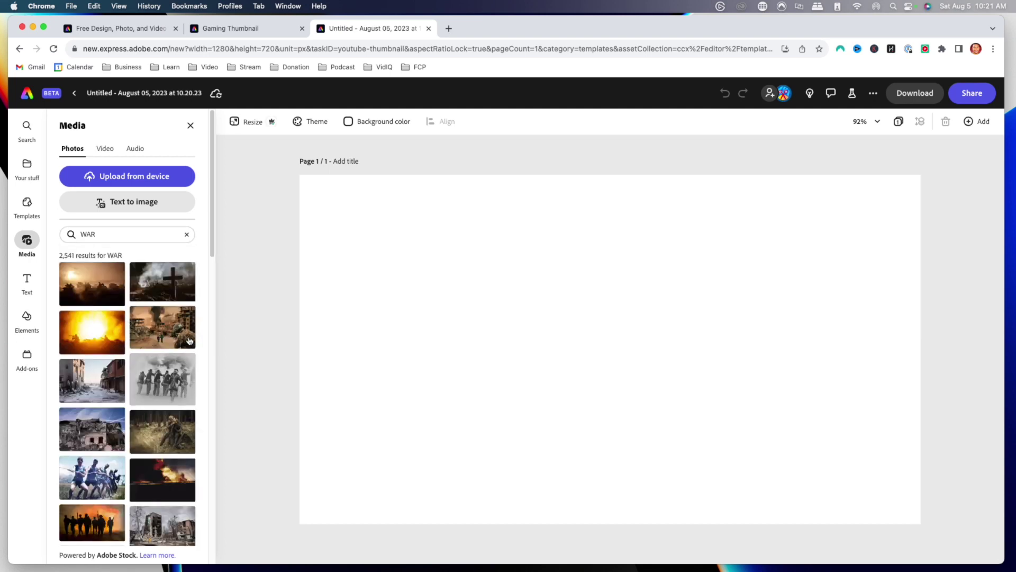
# Step: Add the photo of the soldier aiming at two children in a ruined city and enlarge it to cover the canvas
pyautogui.click(168, 329)
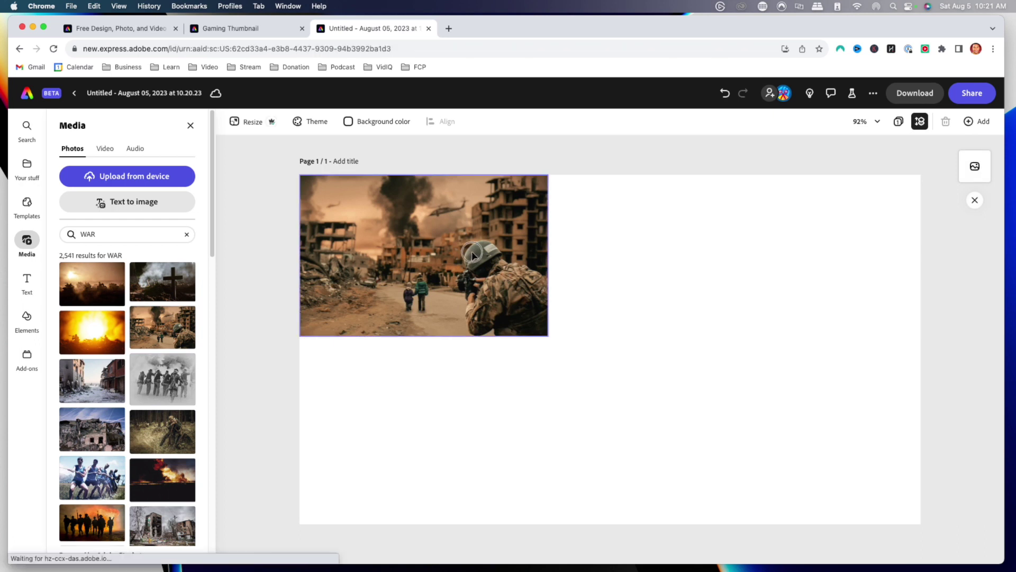
pyautogui.moveTo(548, 337); pyautogui.dragTo(961, 505)
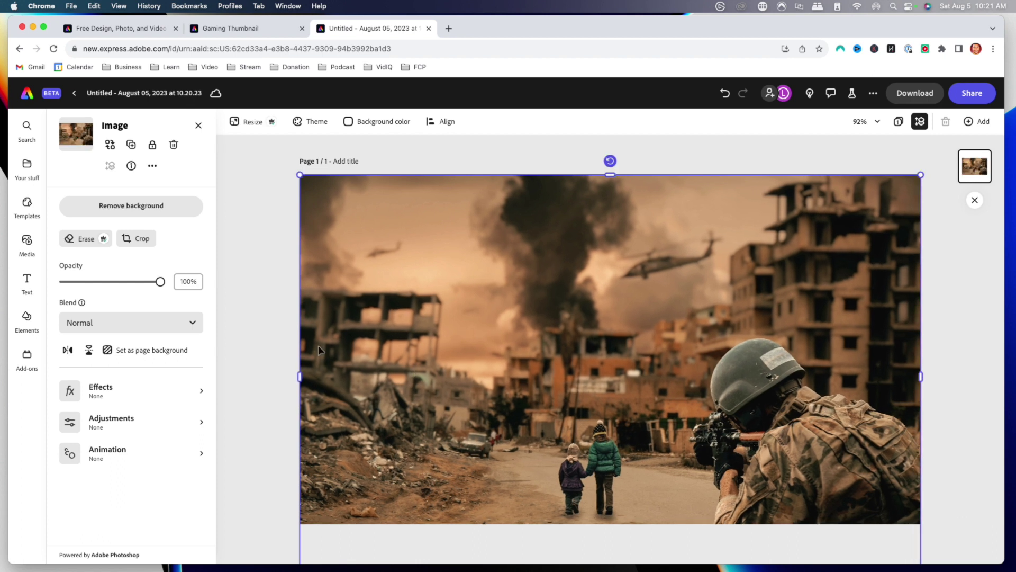
pyautogui.click(281, 340)
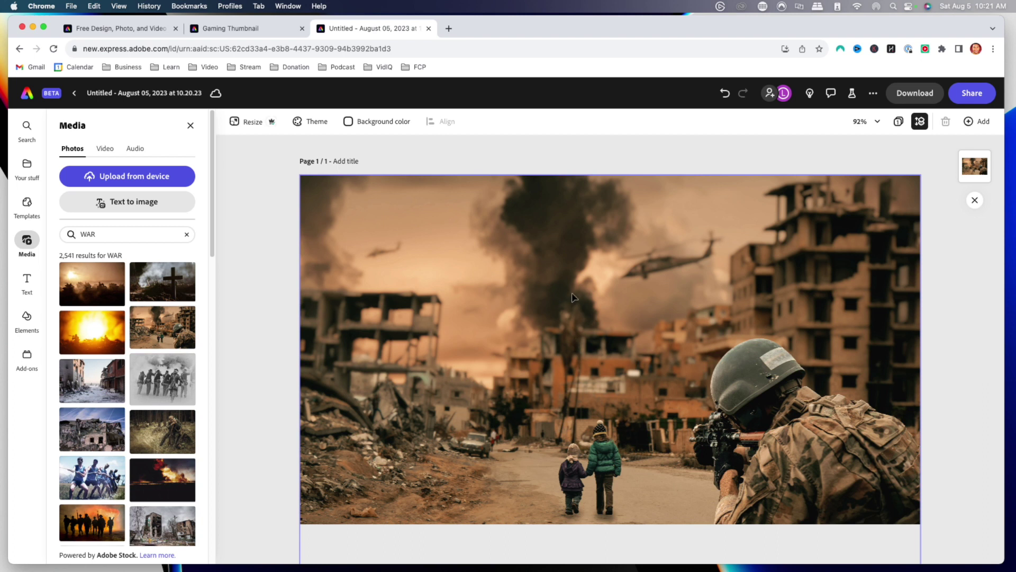
# Step: Set the background photo's brightness adjustment to -36
pyautogui.click(227, 29)
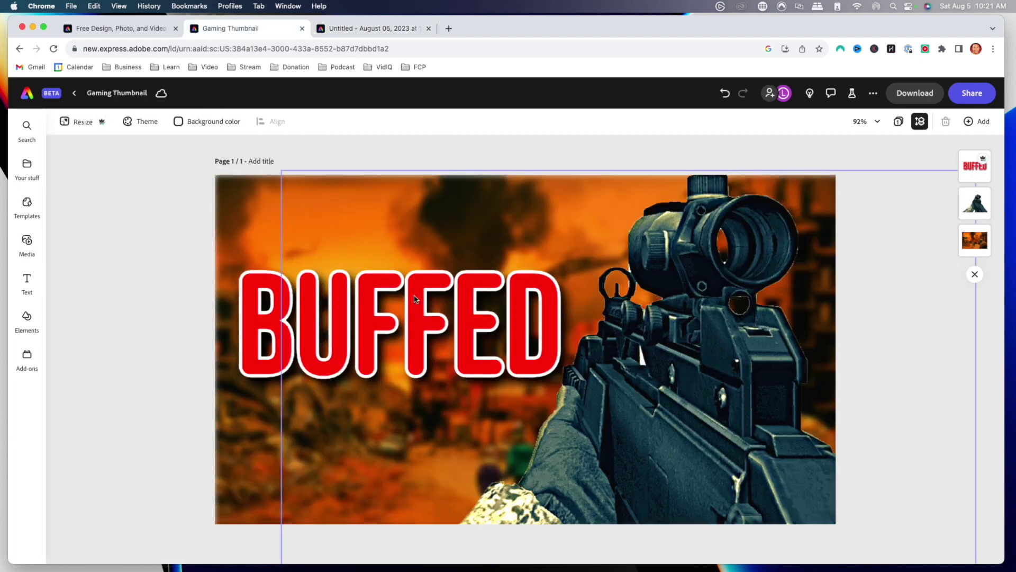
pyautogui.click(387, 30)
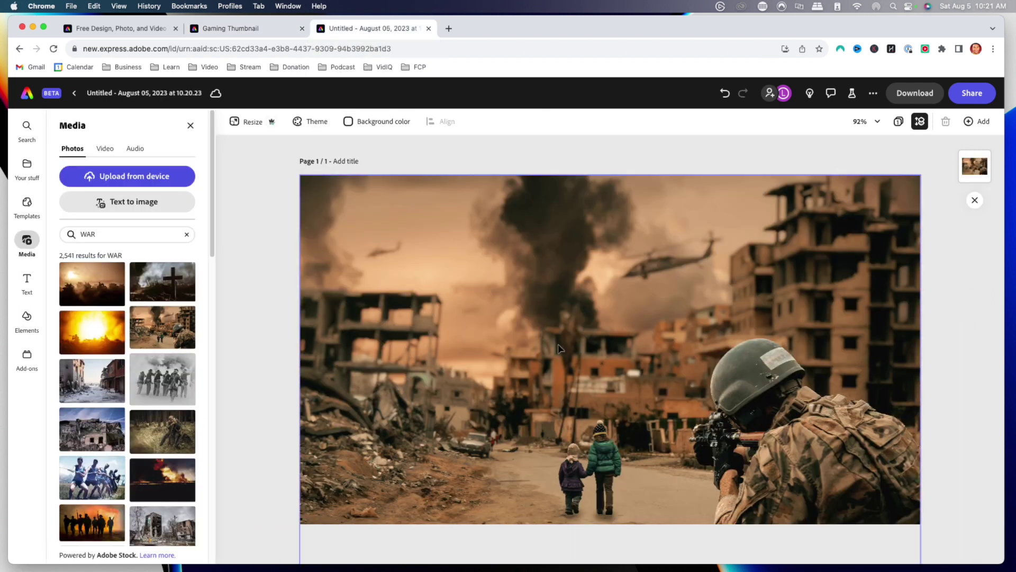
pyautogui.click(462, 274)
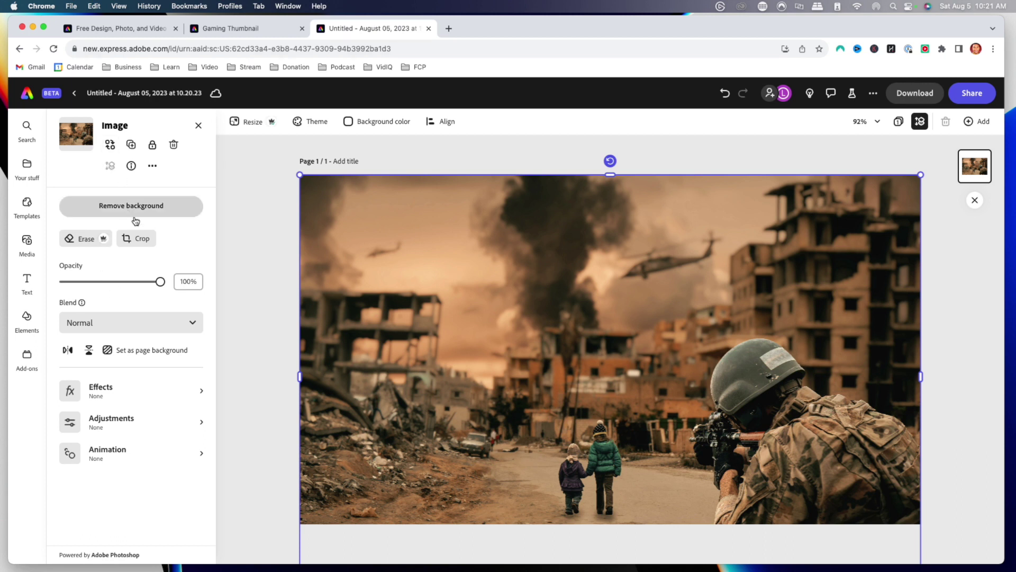
pyautogui.click(134, 425)
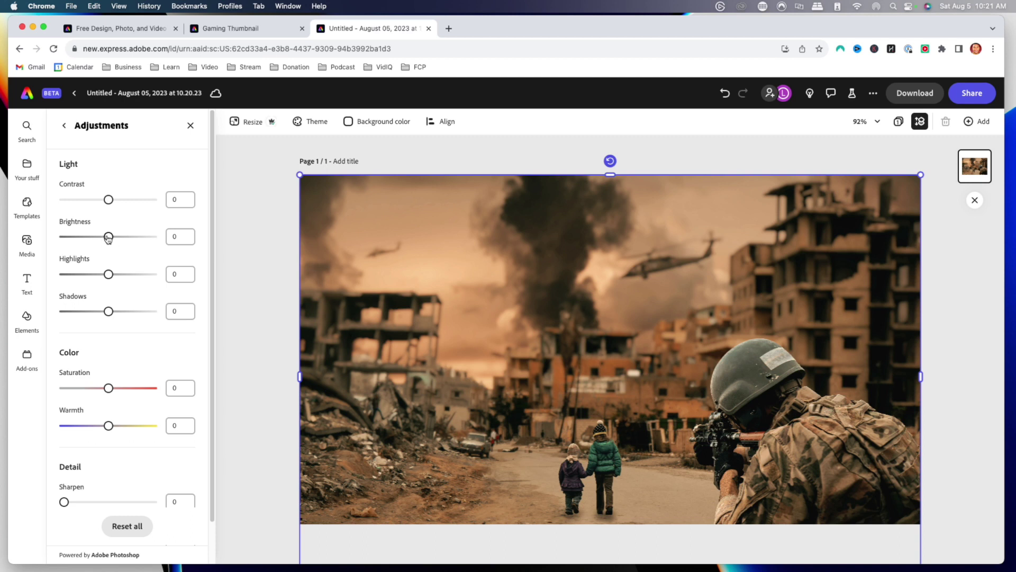
pyautogui.click(177, 235)
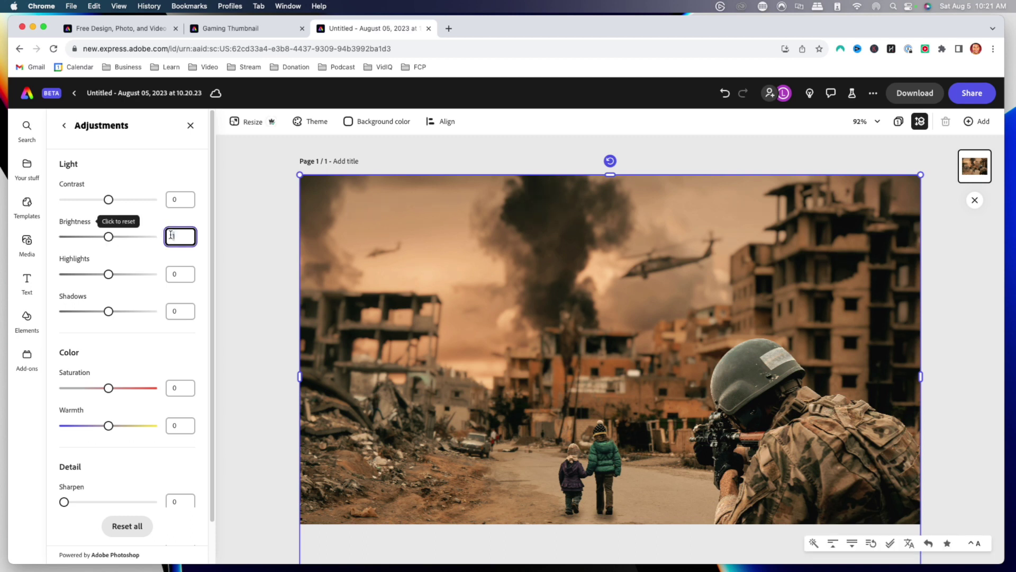
pyautogui.write('-36')
pyautogui.press('Return')
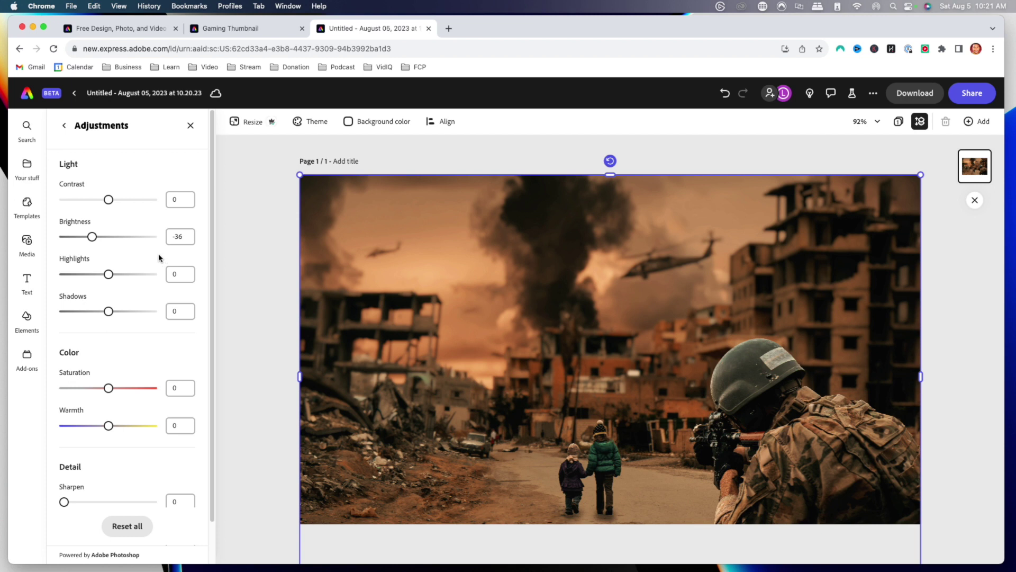
# Step: Set the background photo's shadows to 5 and its saturation to 97
pyautogui.click(174, 309)
pyautogui.press('Return')
pyautogui.click(170, 387)
pyautogui.write('97')
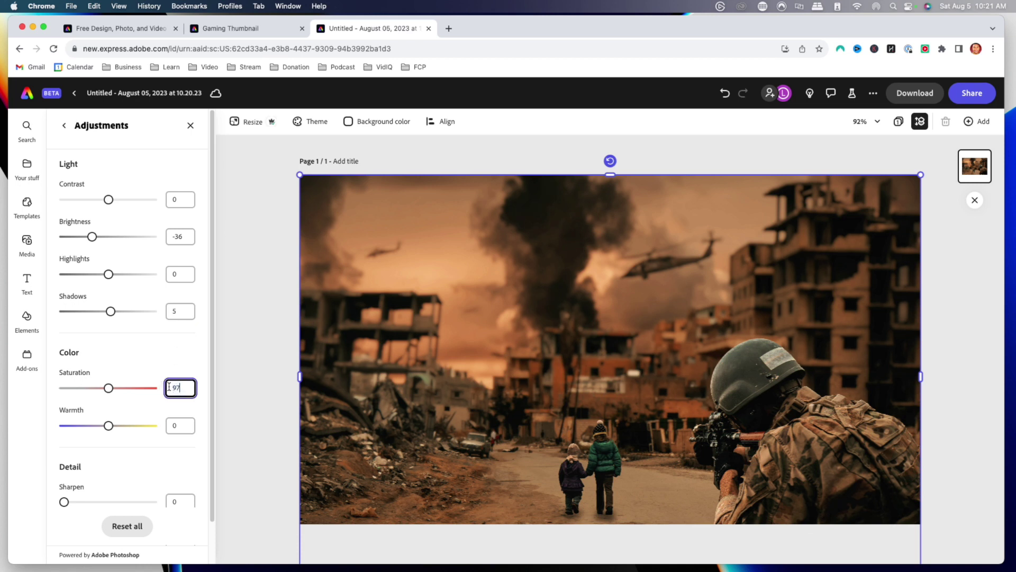
pyautogui.press('Return')
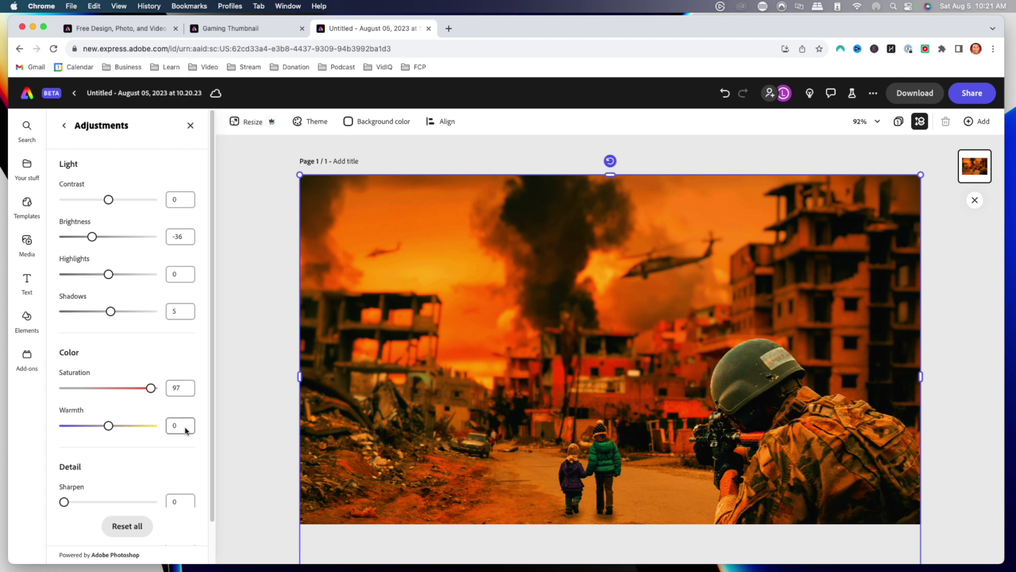
# Step: Set the background photo's sharpen value to 66 and its blur to 6
pyautogui.scroll(-2, 180, 474)
pyautogui.click(176, 456)
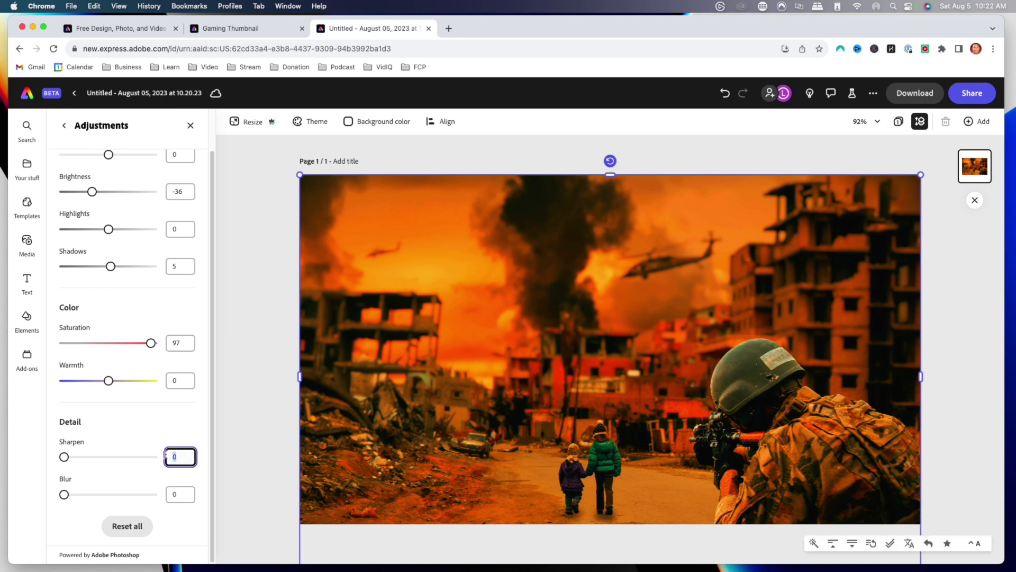
pyautogui.write('66')
pyautogui.click(174, 427)
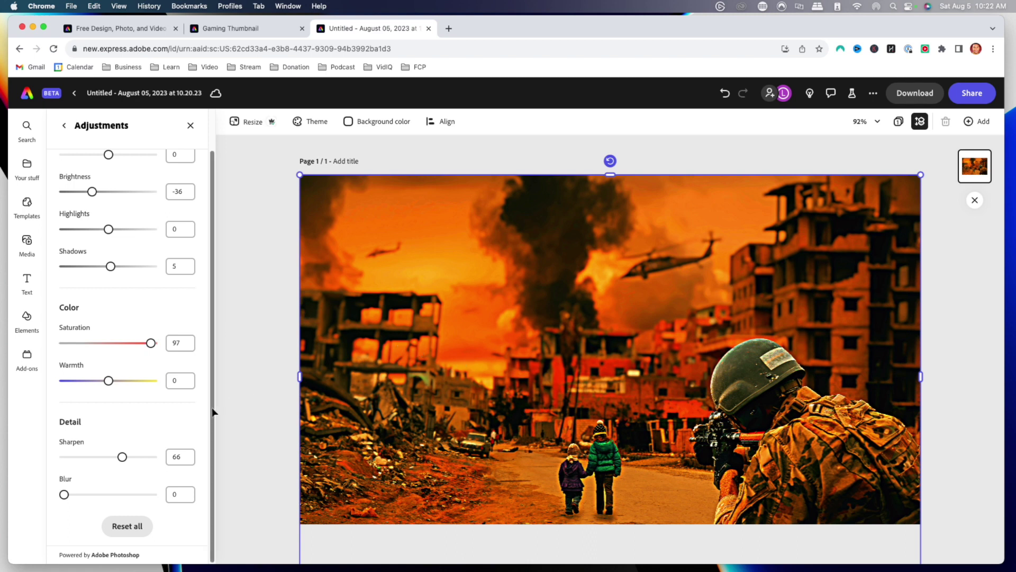
pyautogui.click(175, 495)
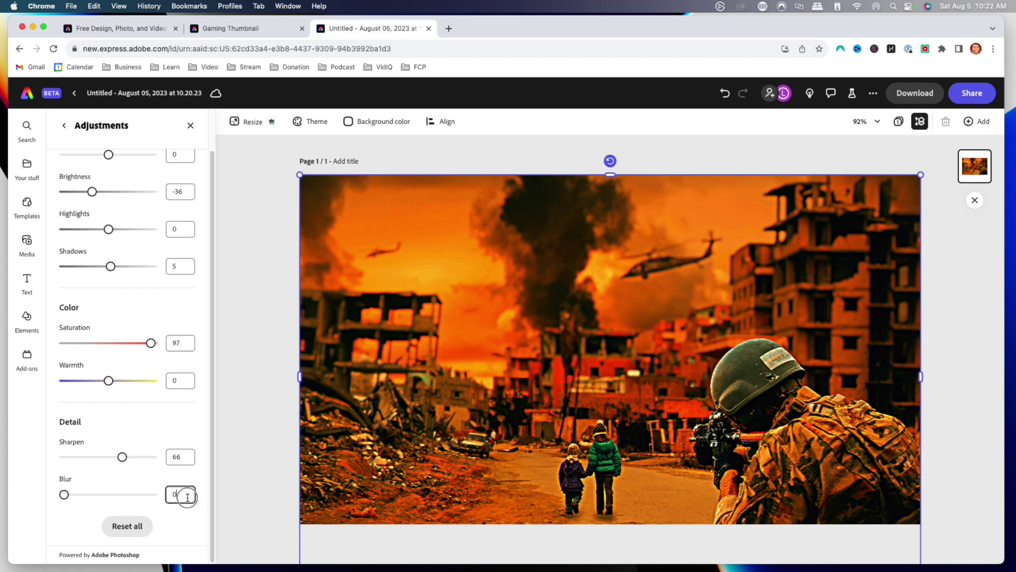
pyautogui.write('6')
pyautogui.click(183, 423)
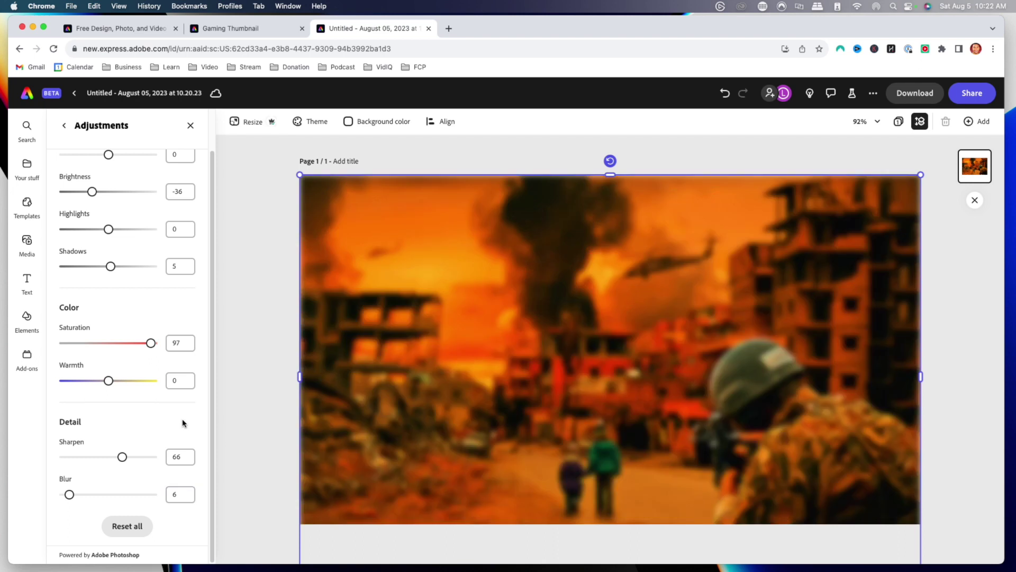
# Step: Compare the background with the finished Gaming Thumbnail design and upload "1 IMAGE.png" from the Desktop onto the page
pyautogui.click(230, 29)
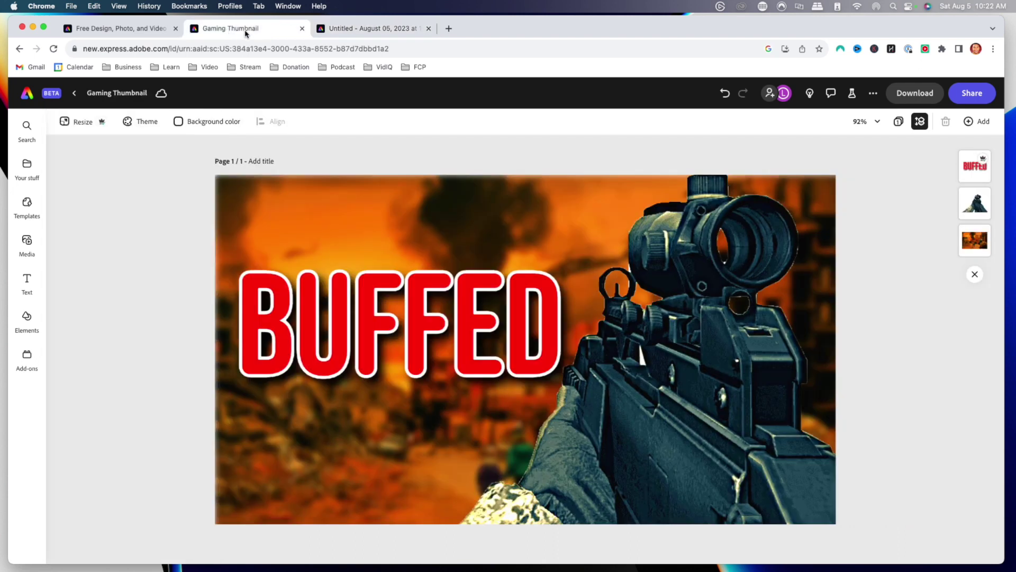
pyautogui.click(346, 29)
pyautogui.click(293, 247)
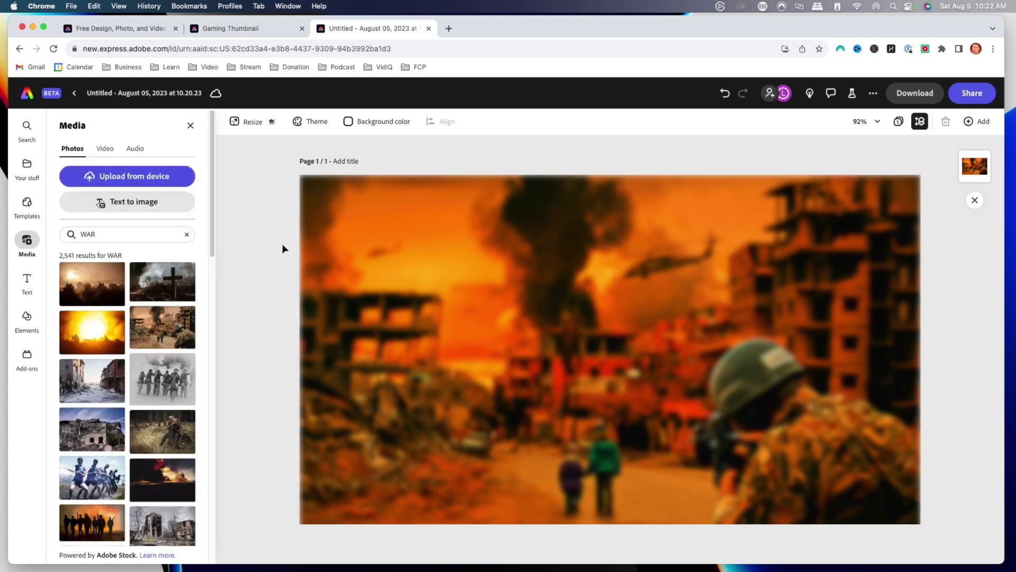
pyautogui.click(251, 29)
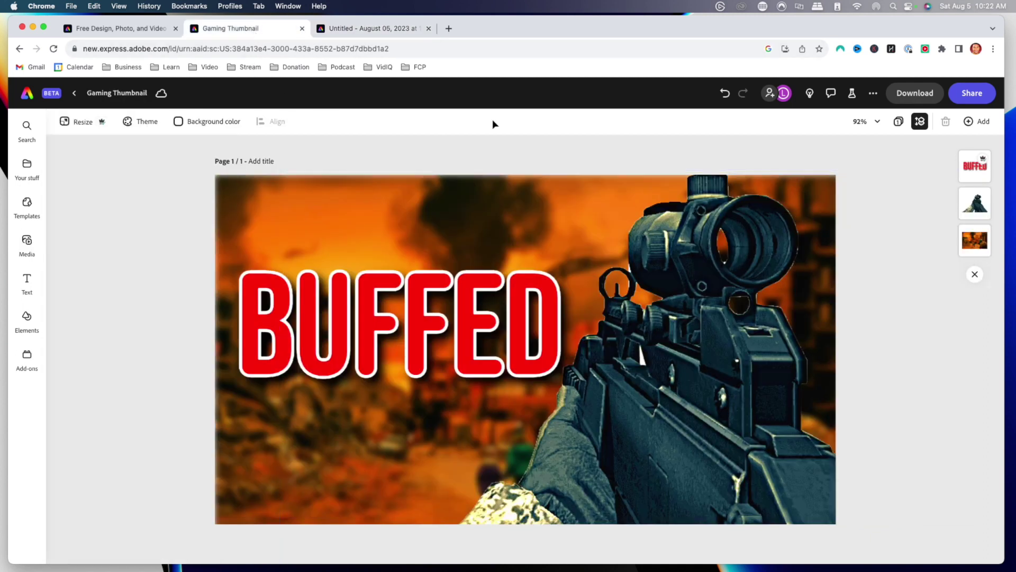
pyautogui.click(397, 30)
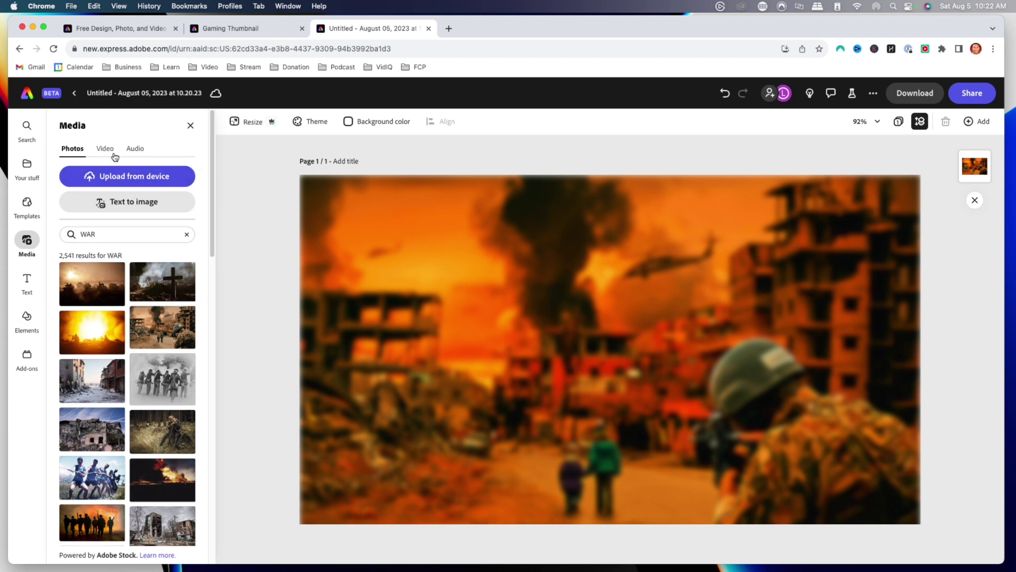
pyautogui.click(130, 179)
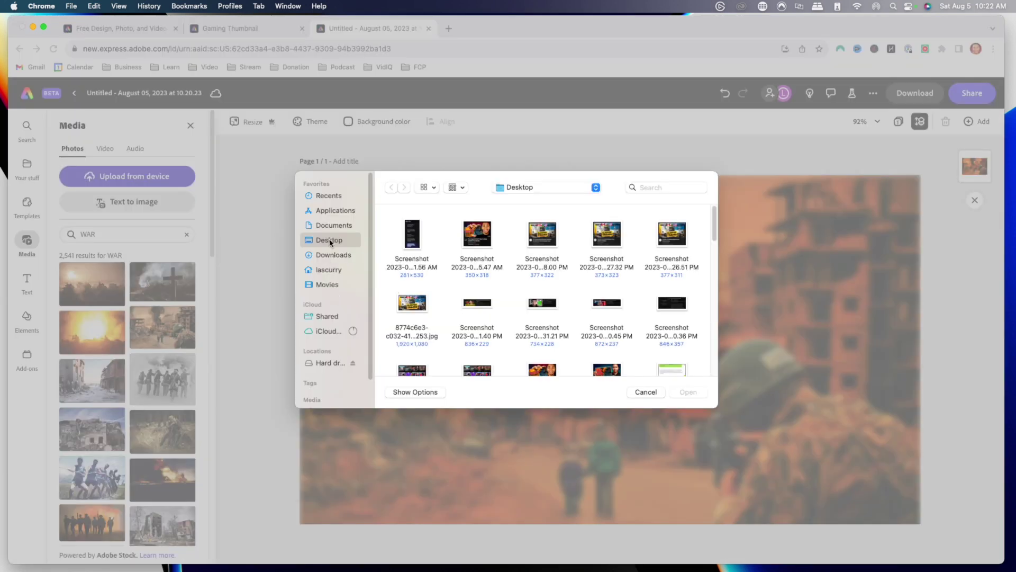
pyautogui.scroll(-5, 470, 283)
pyautogui.click(608, 247)
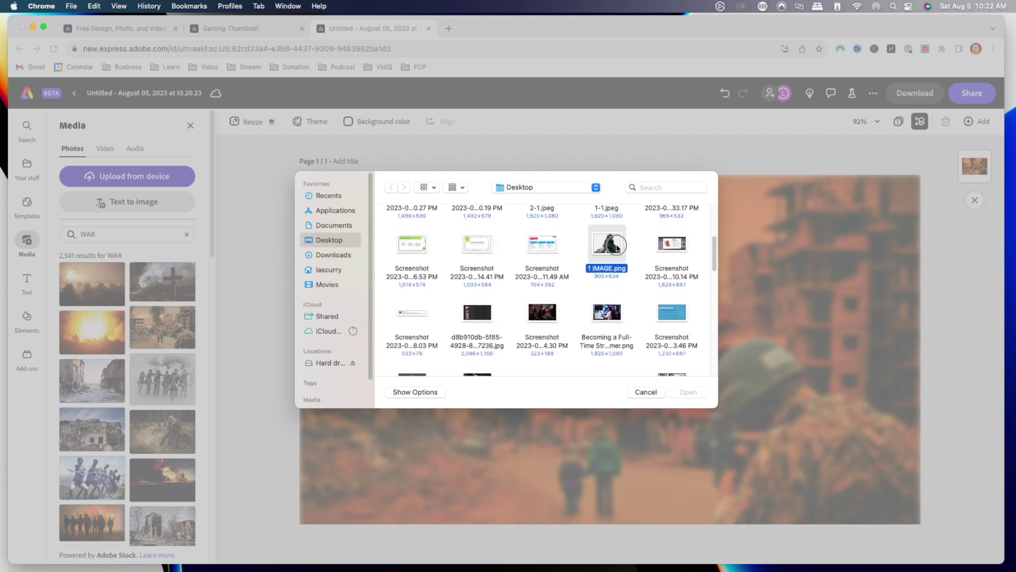
pyautogui.click(688, 393)
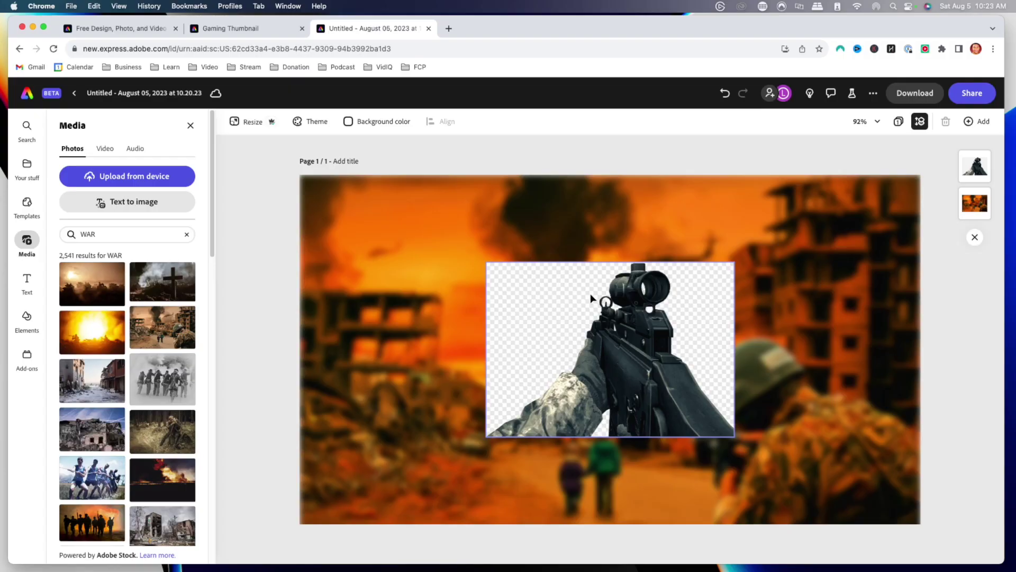
# Step: Remove the background of the rifle image, then enlarge the cutout and place it over the right half of the canvas
pyautogui.moveTo(609, 337); pyautogui.dragTo(613, 317)
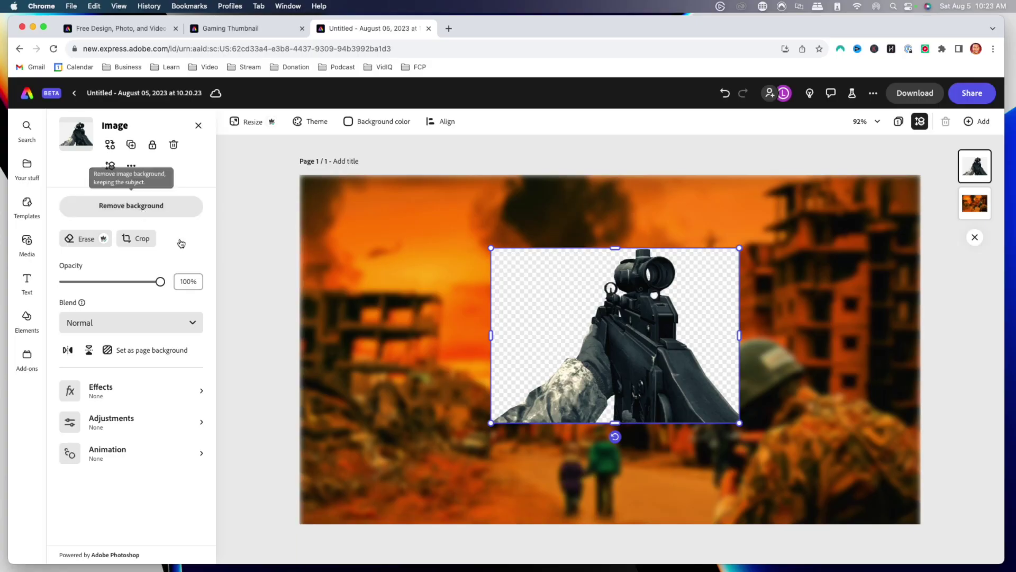
pyautogui.click(132, 206)
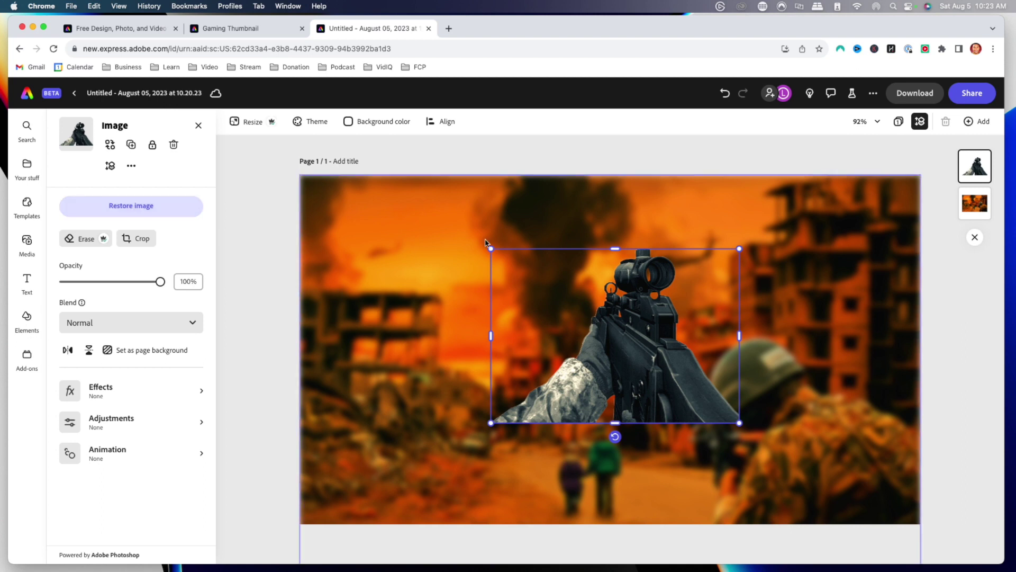
pyautogui.moveTo(490, 249); pyautogui.dragTo(371, 164)
pyautogui.moveTo(740, 422); pyautogui.dragTo(946, 565)
pyautogui.moveTo(613, 472); pyautogui.dragTo(748, 444)
pyautogui.click(252, 30)
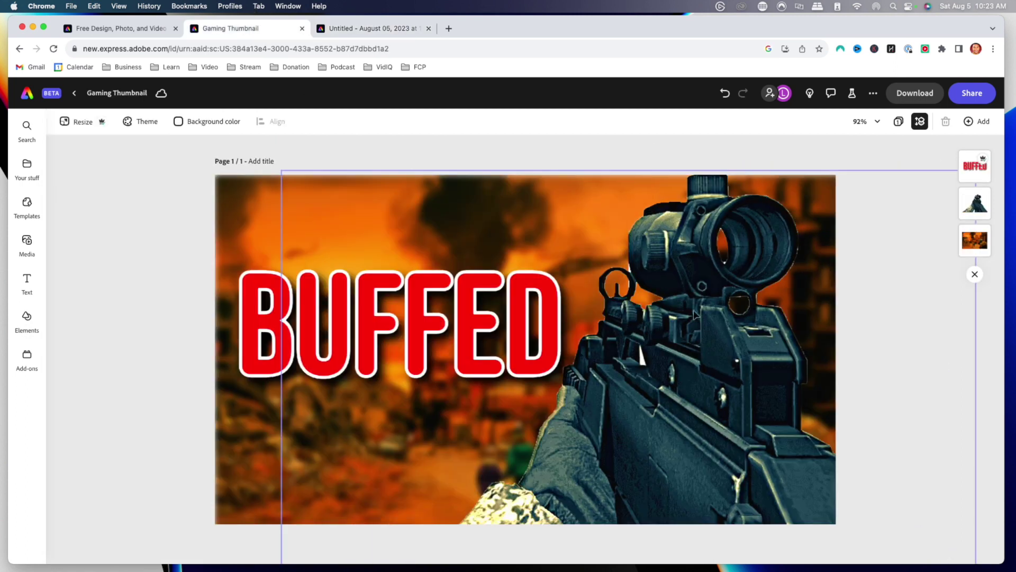
# Step: Return to the untitled design, shift the rifle cutout slightly to the right, and compare the page with the Gaming Thumbnail design
pyautogui.click(366, 29)
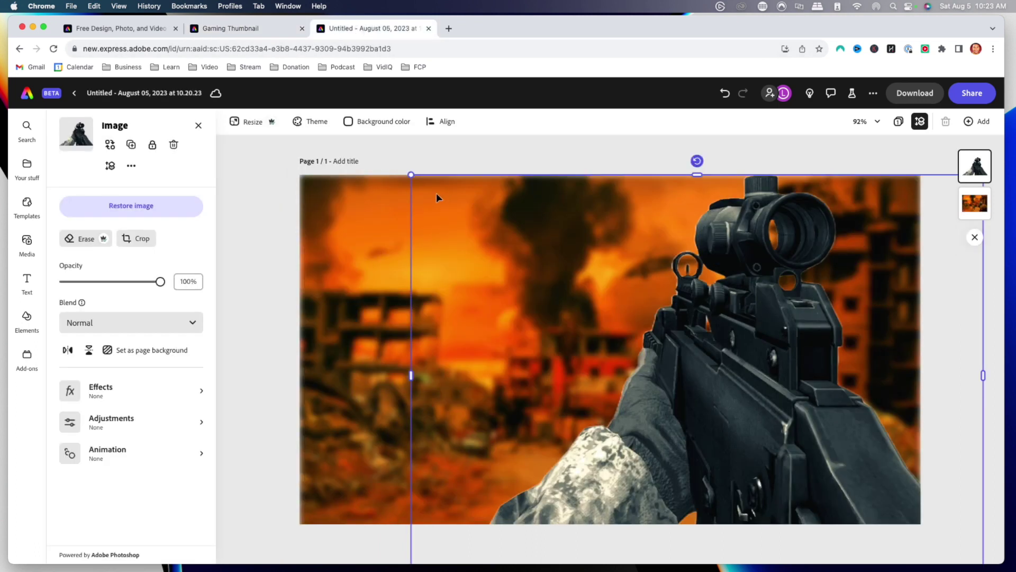
pyautogui.moveTo(715, 327)
pyautogui.mouseDown()
pyautogui.moveTo(656, 295)
pyautogui.moveTo(712, 335)
pyautogui.moveTo(713, 324)
pyautogui.moveTo(727, 327)
pyautogui.mouseUp()
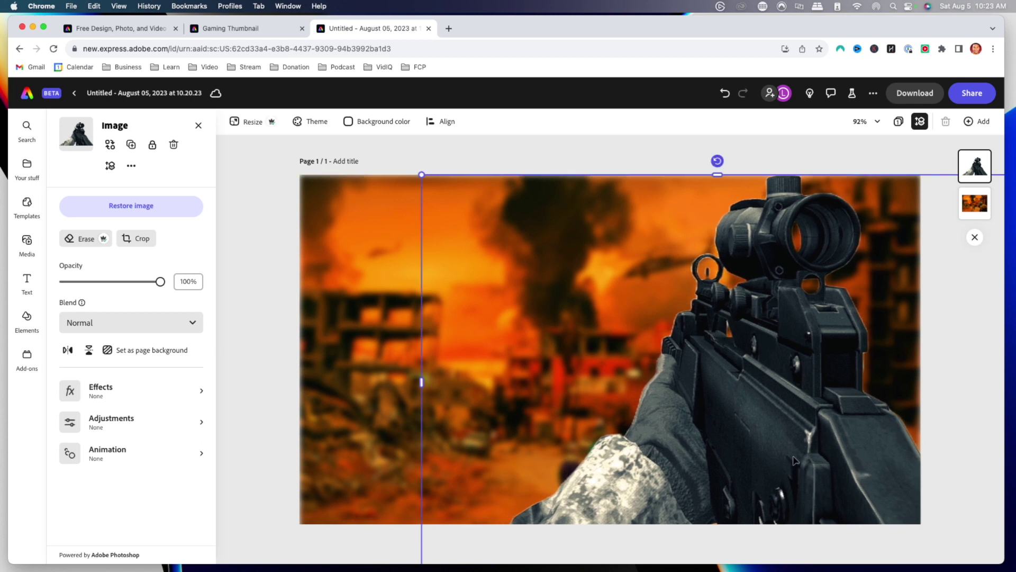
pyautogui.click(285, 378)
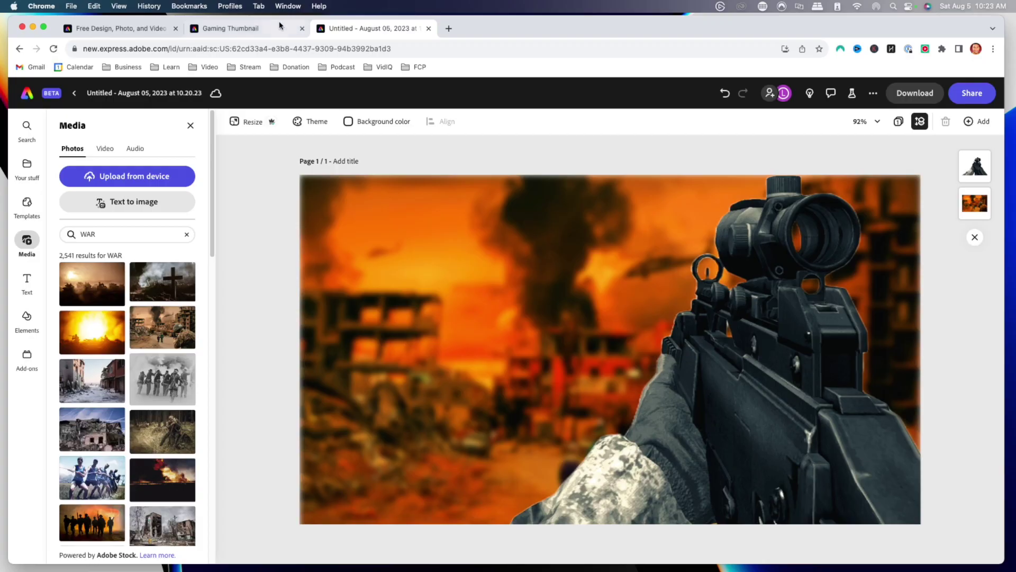
pyautogui.click(248, 29)
pyautogui.click(385, 30)
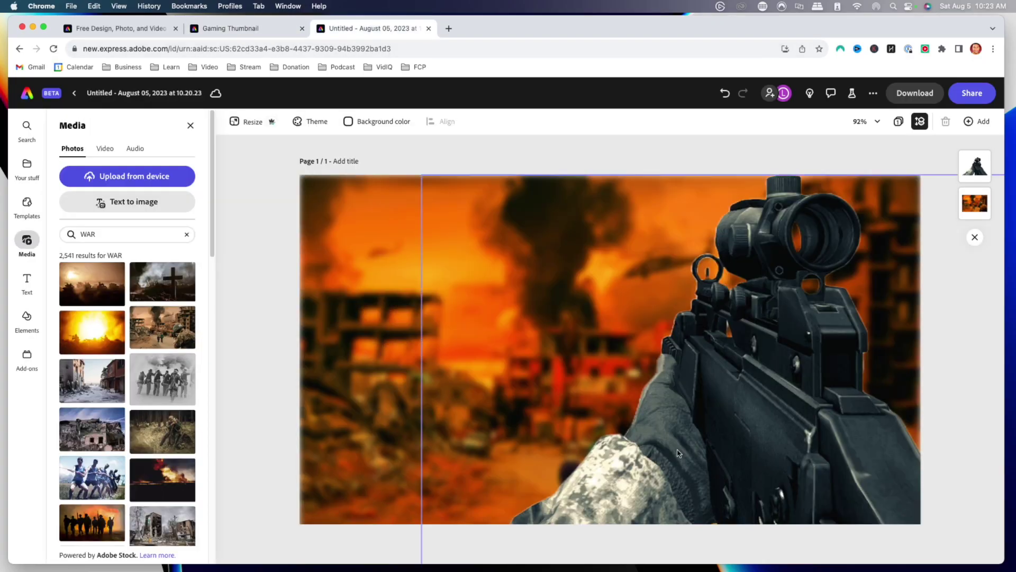
# Step: Set the rifle cutout's contrast to -14 and its highlights to -5
pyautogui.click(741, 348)
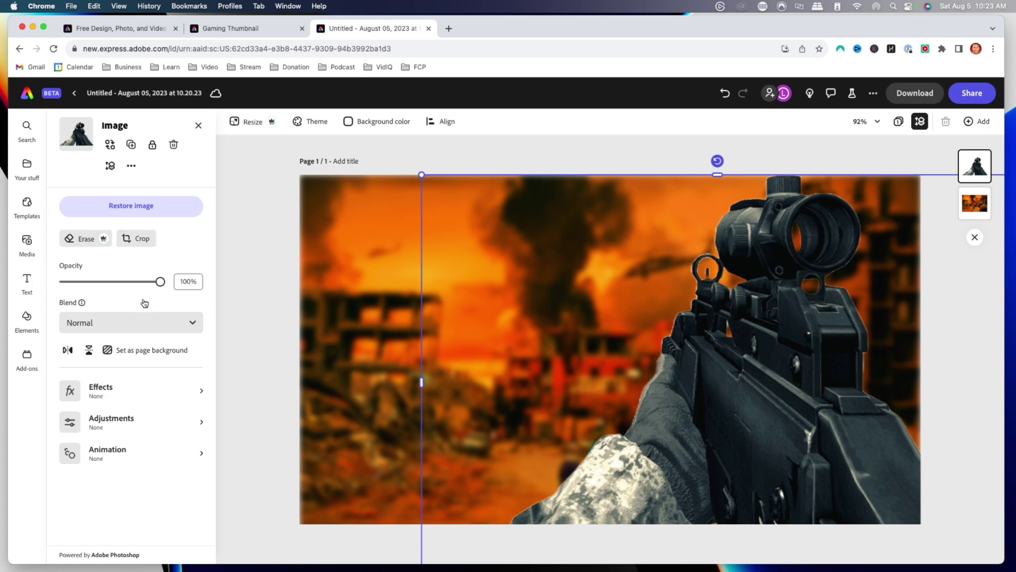
pyautogui.click(159, 423)
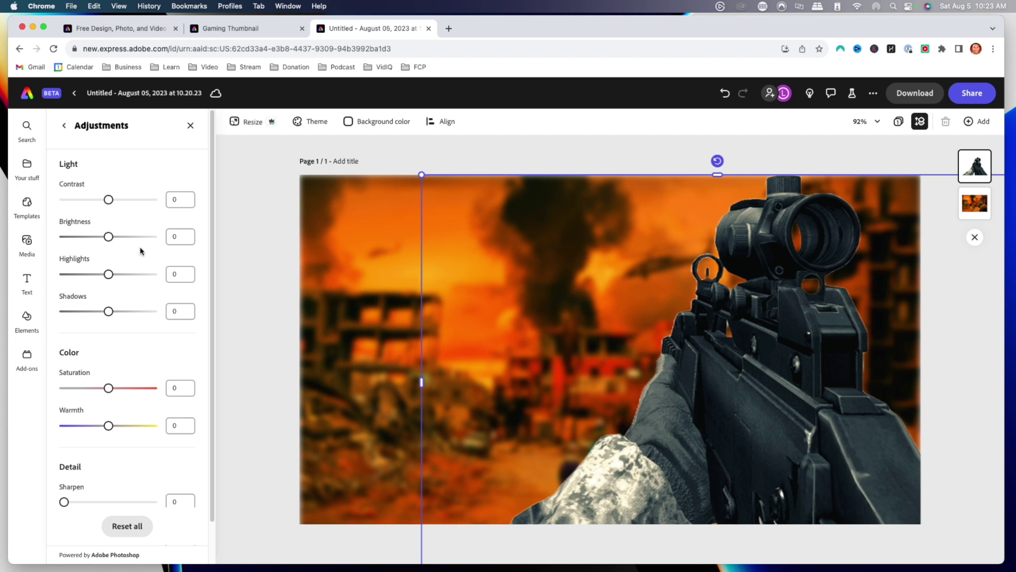
pyautogui.click(176, 199)
pyautogui.press('Return')
pyautogui.click(182, 276)
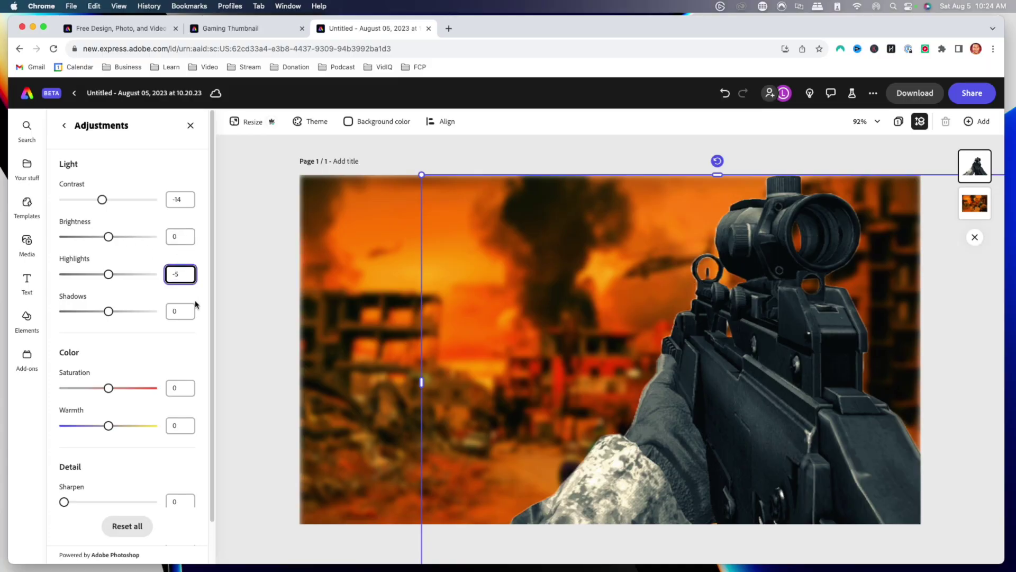
pyautogui.press('Return')
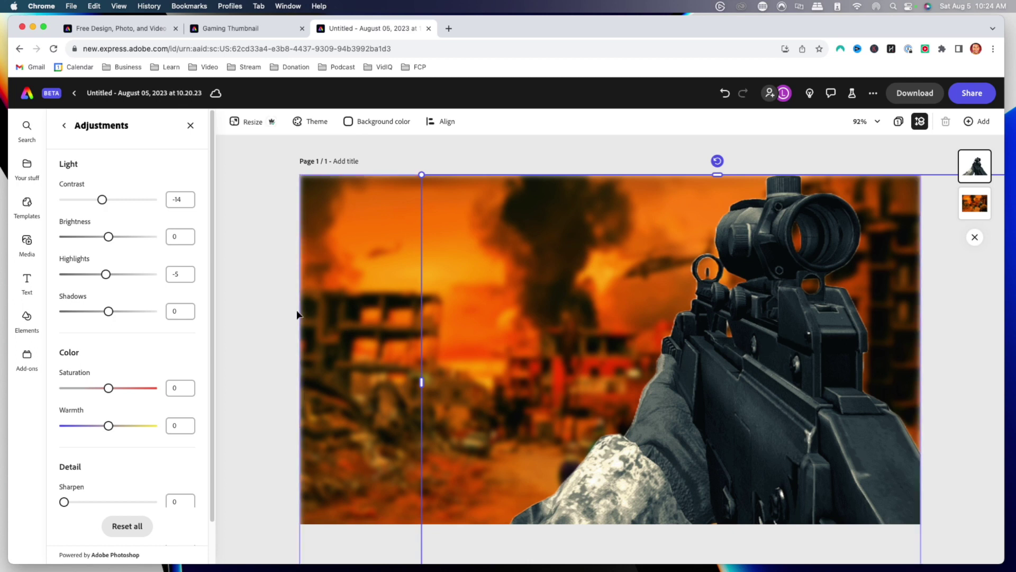
# Step: Set the rifle cutout's sharpen value to 100, strongly raise its saturation, and deselect it
pyautogui.scroll(-2, 119, 354)
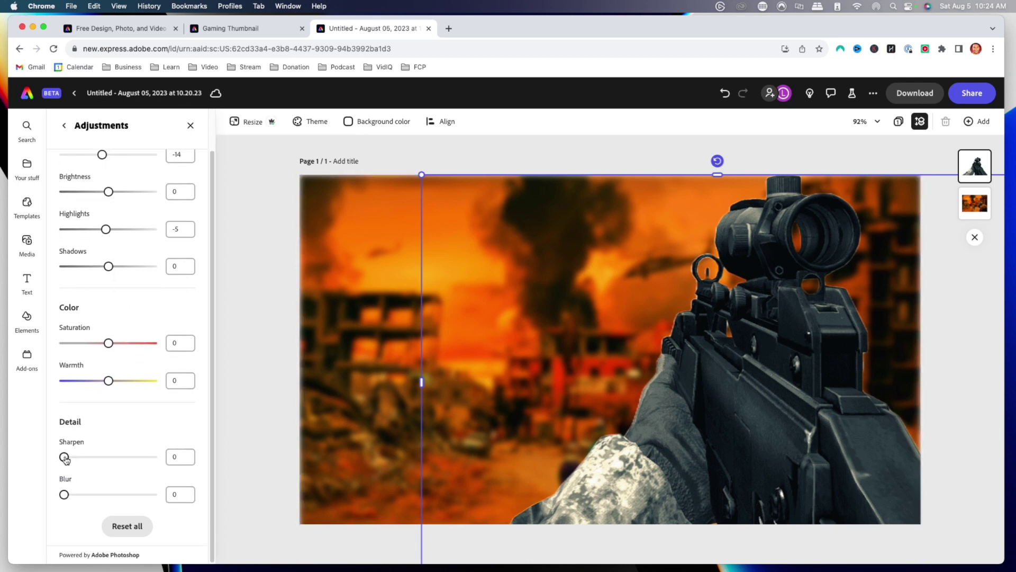
pyautogui.moveTo(64, 458); pyautogui.dragTo(184, 460)
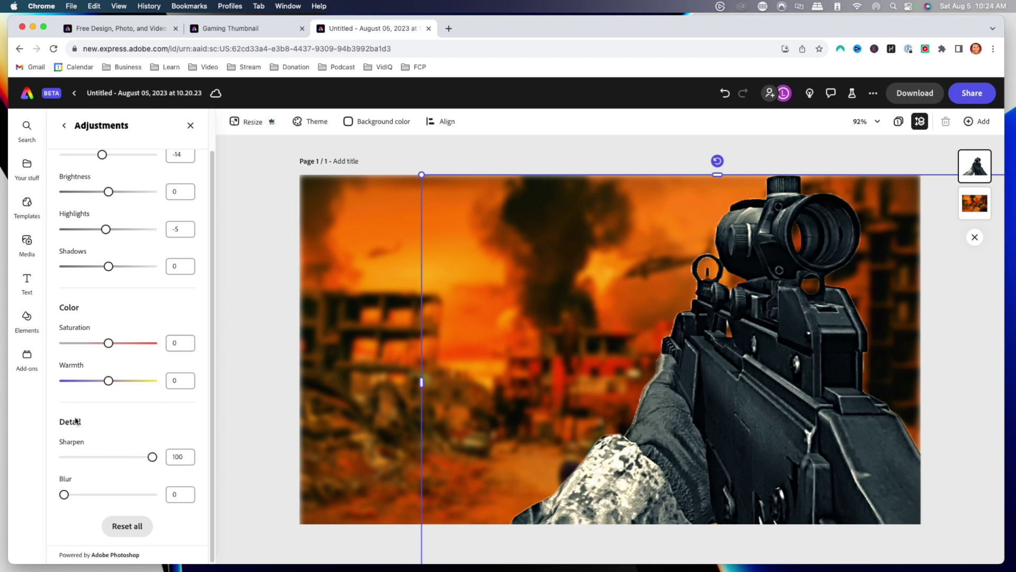
pyautogui.moveTo(110, 343); pyautogui.dragTo(173, 345)
pyautogui.click(269, 278)
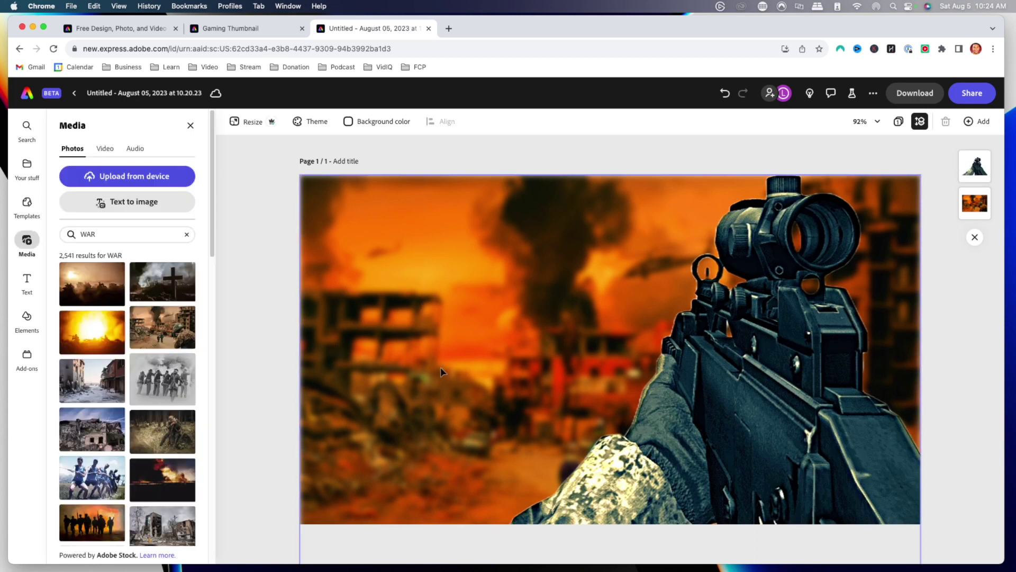
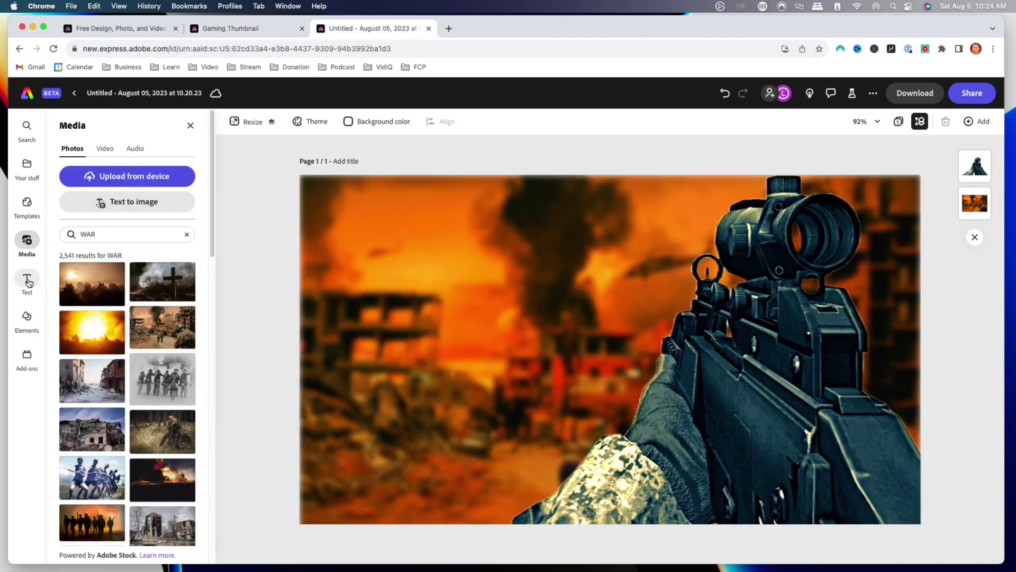
# Step: Add a text box reading "BUFFED" and place it over the background beside the rifle
pyautogui.click(28, 281)
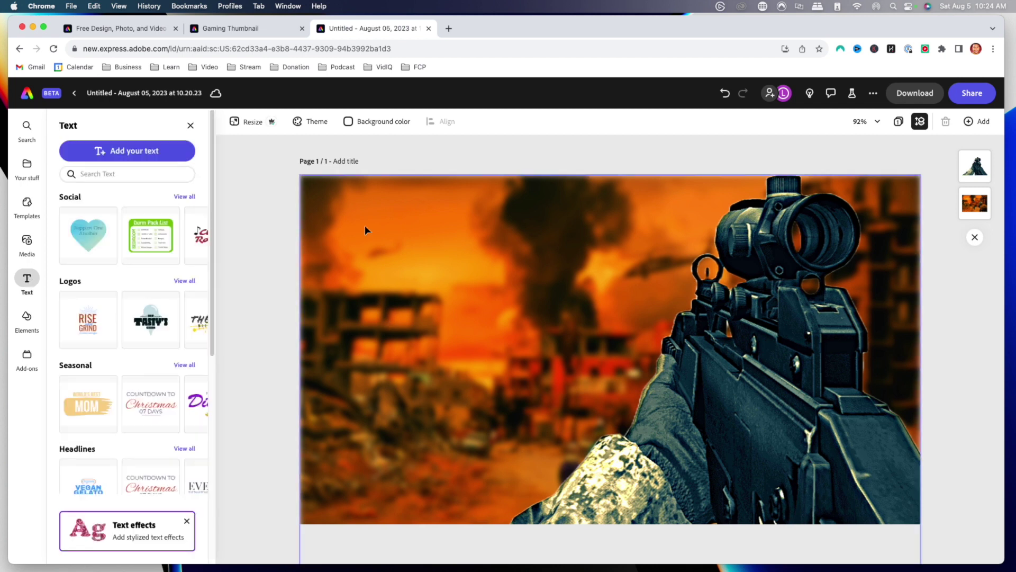
pyautogui.click(150, 153)
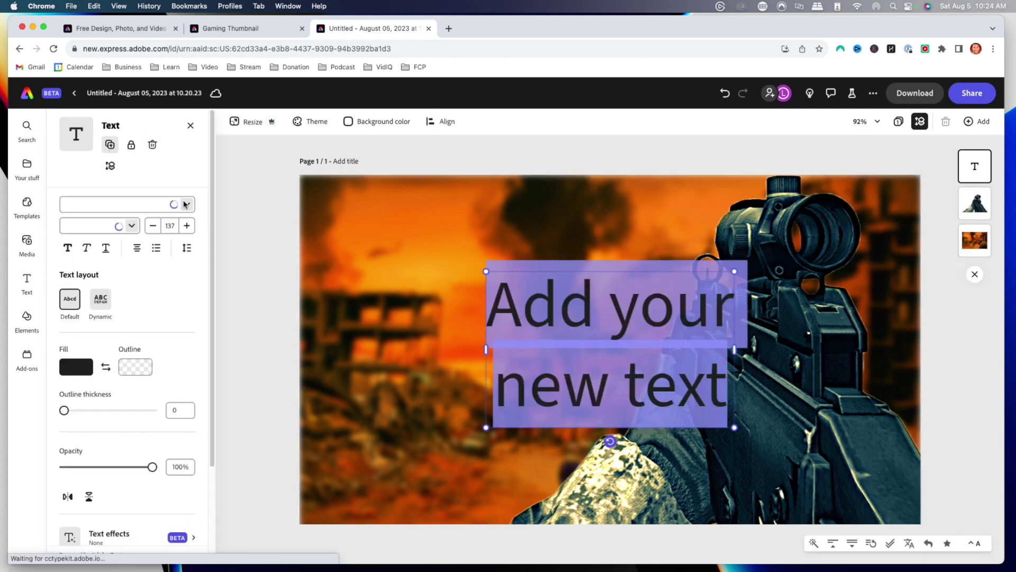
pyautogui.click(612, 320)
pyautogui.doubleClick(612, 321)
pyautogui.keyDown('shift'); pyautogui.click(495, 302); pyautogui.keyUp('shift')
pyautogui.click(496, 303)
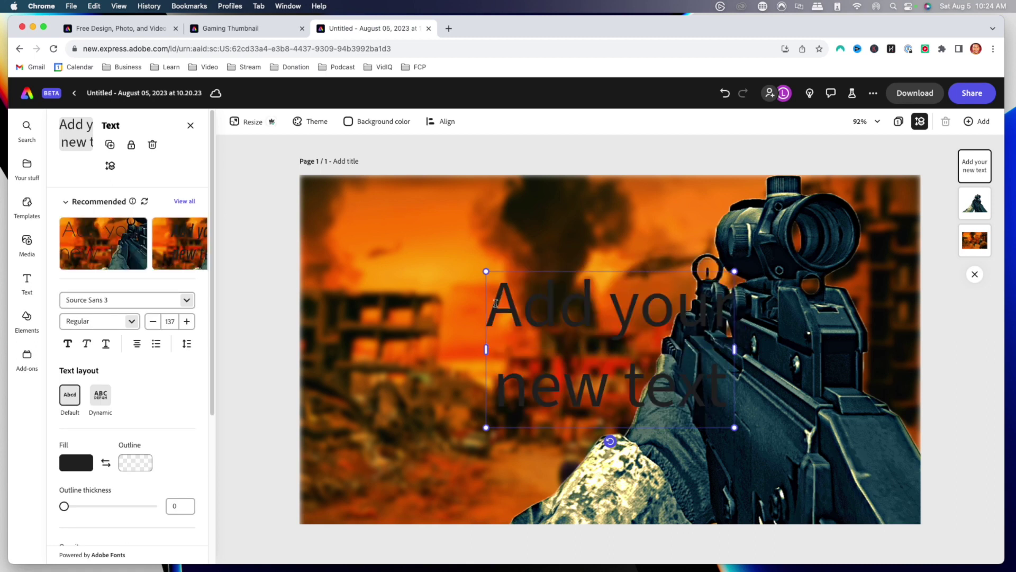
pyautogui.moveTo(495, 302); pyautogui.dragTo(722, 384)
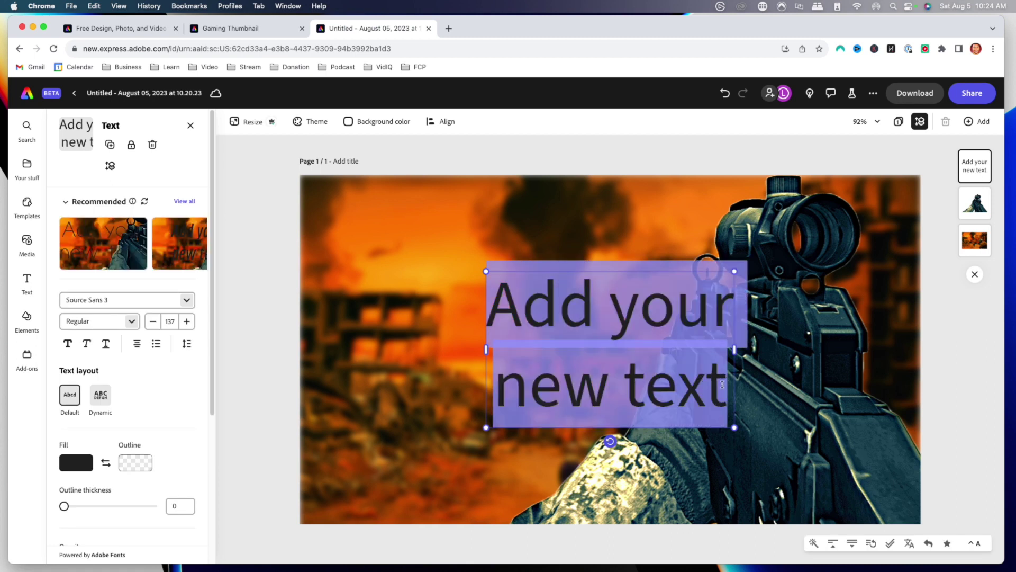
pyautogui.write('BUFFED')
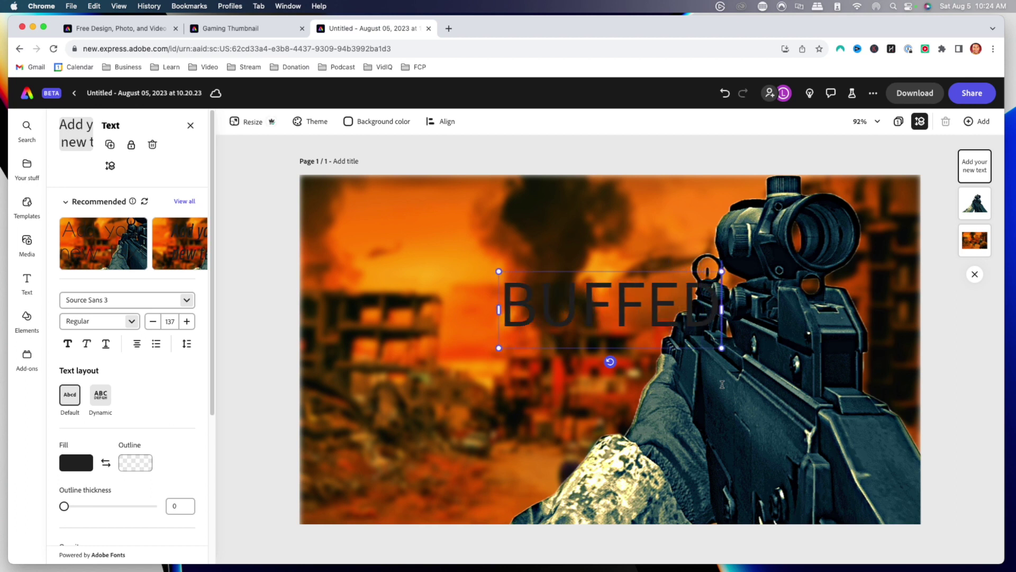
pyautogui.moveTo(601, 291); pyautogui.dragTo(491, 318)
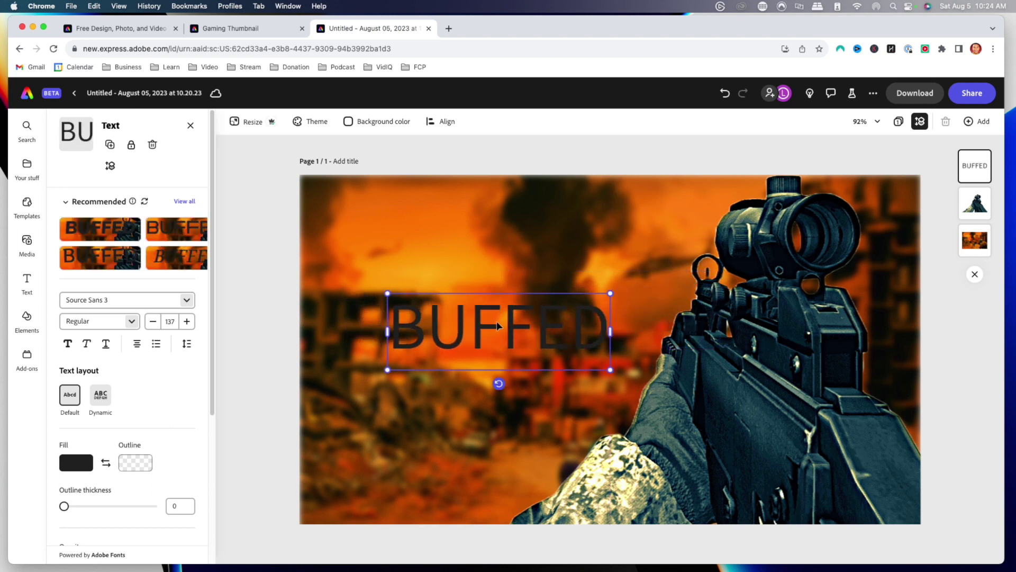
pyautogui.click(266, 345)
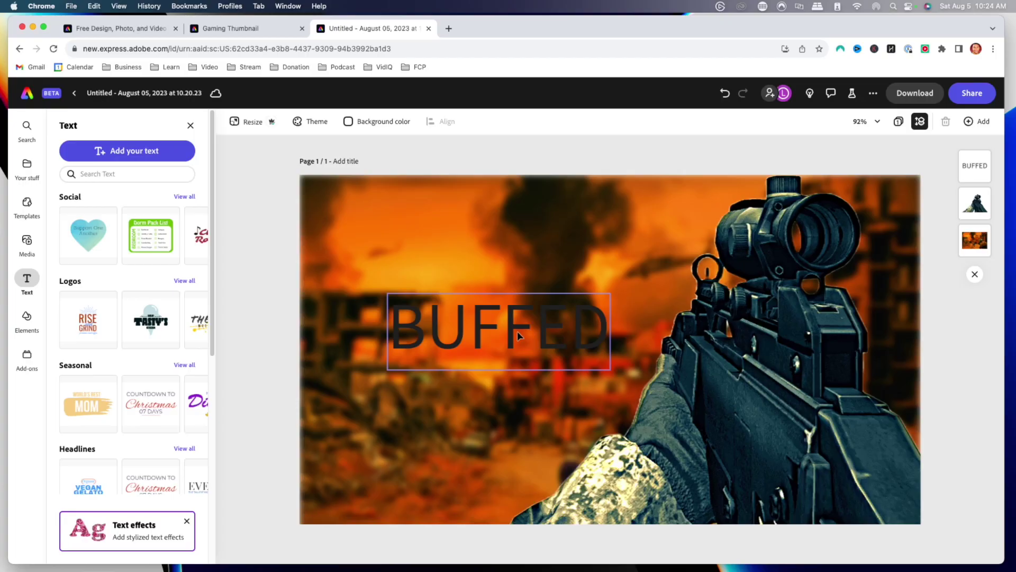
# Step: Change the font of the "BUFFED" text to Bebas Neue Rounded Regular
pyautogui.click(517, 332)
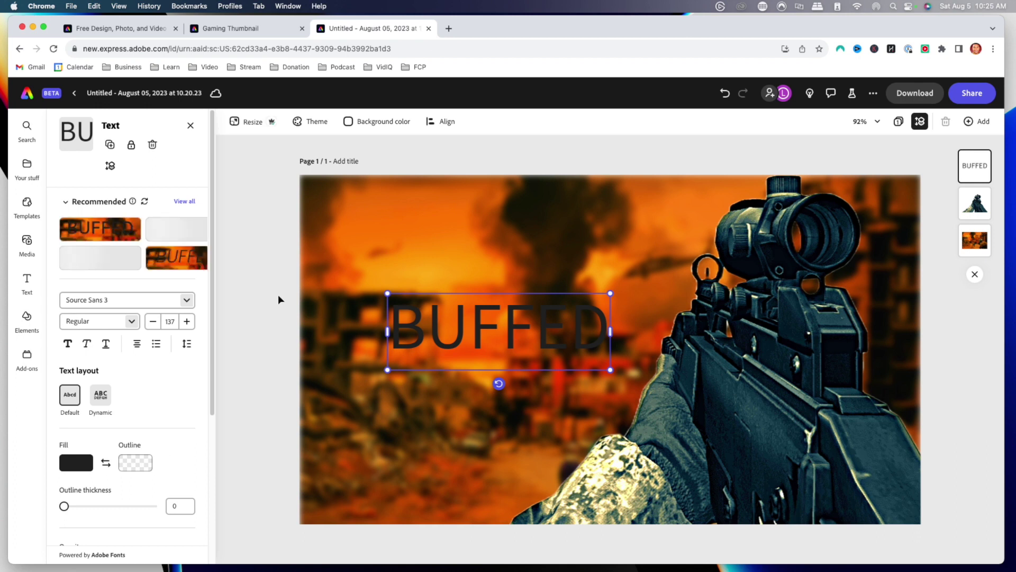
pyautogui.click(113, 305)
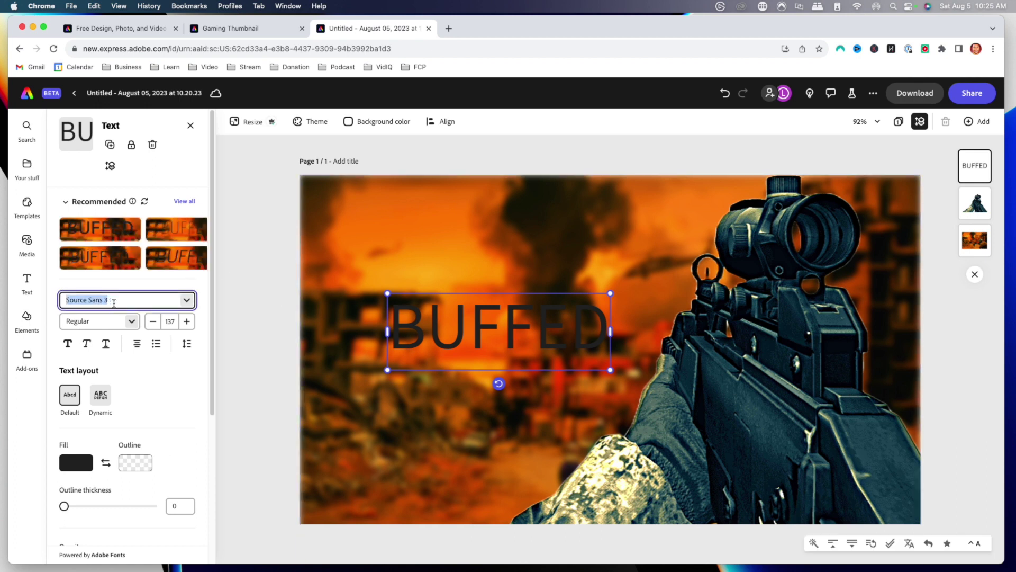
pyautogui.write('BEBA')
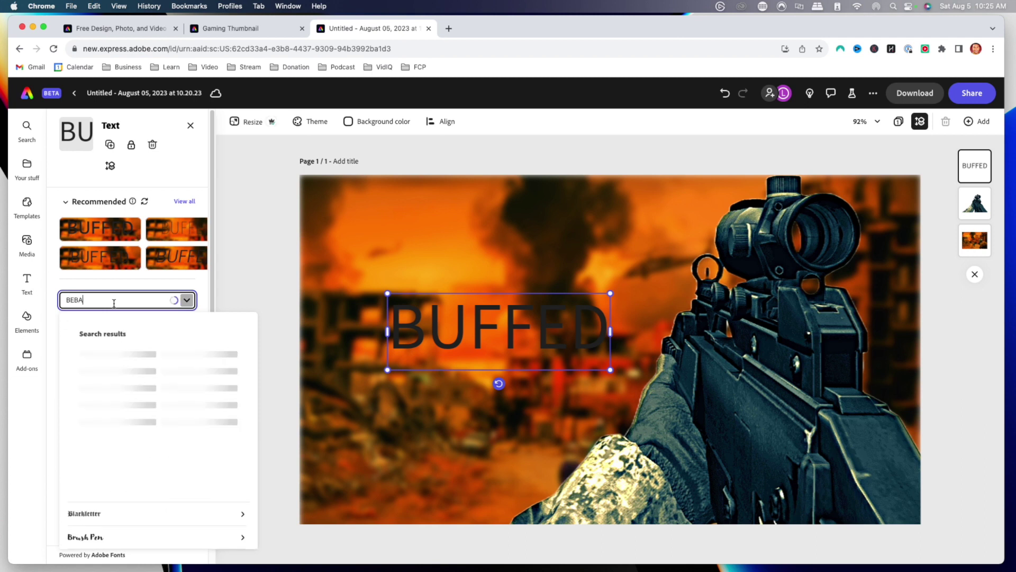
pyautogui.write('S N')
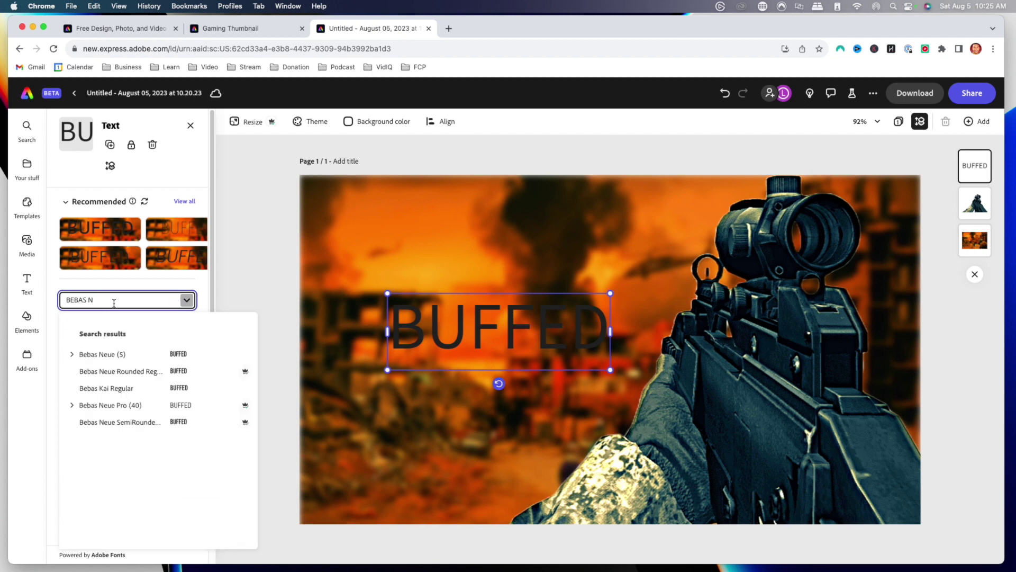
pyautogui.write('EU')
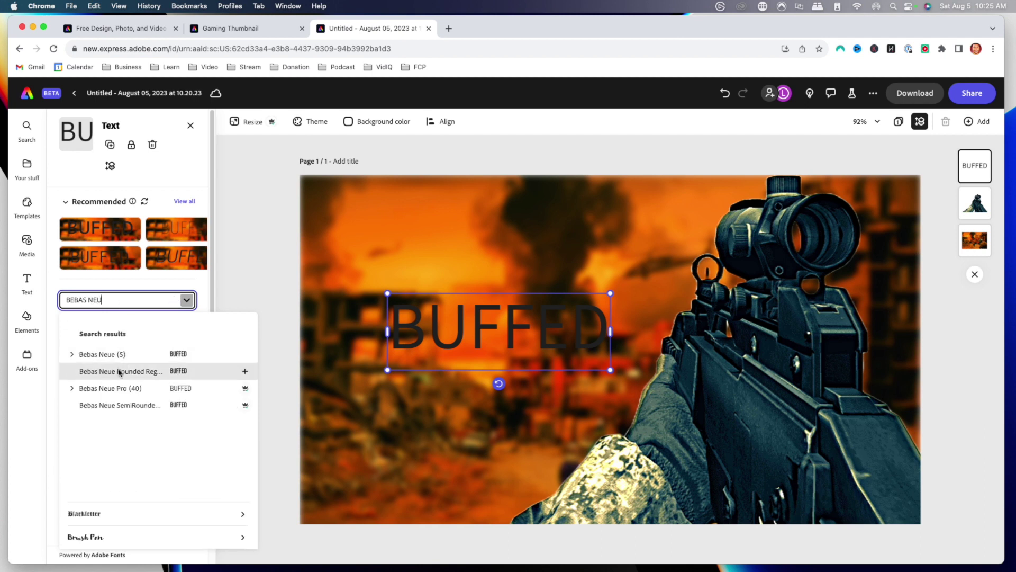
pyautogui.click(117, 373)
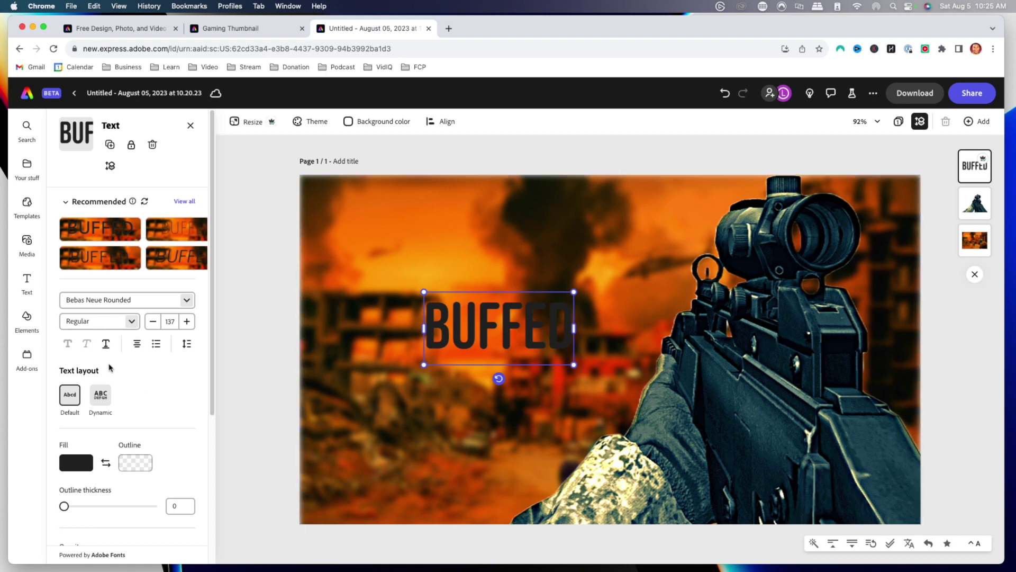
# Step: Fill the "BUFFED" text with the custom pure red #FF0000
pyautogui.scroll(-2, 127, 369)
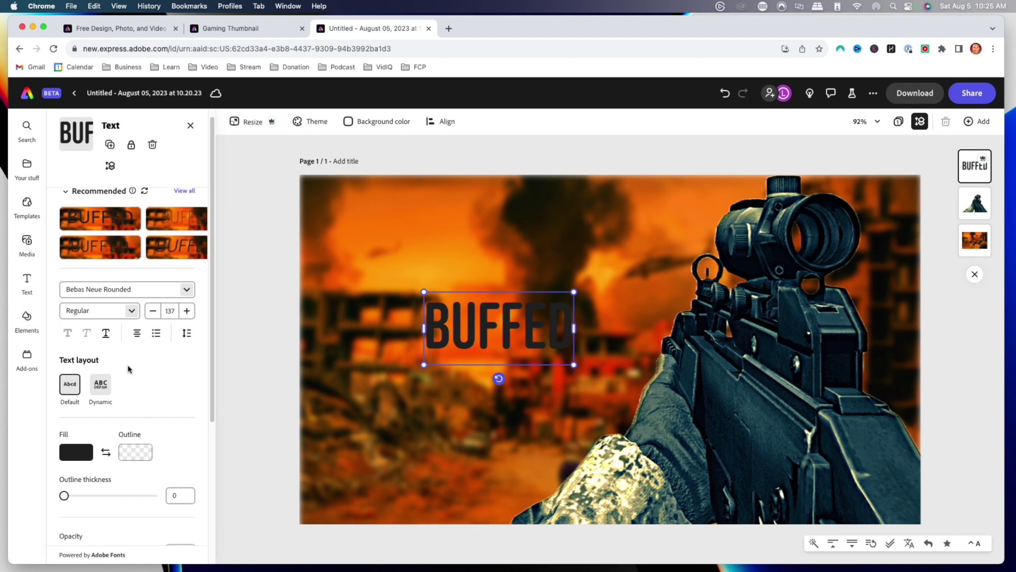
pyautogui.scroll(-3, 71, 381)
pyautogui.click(77, 374)
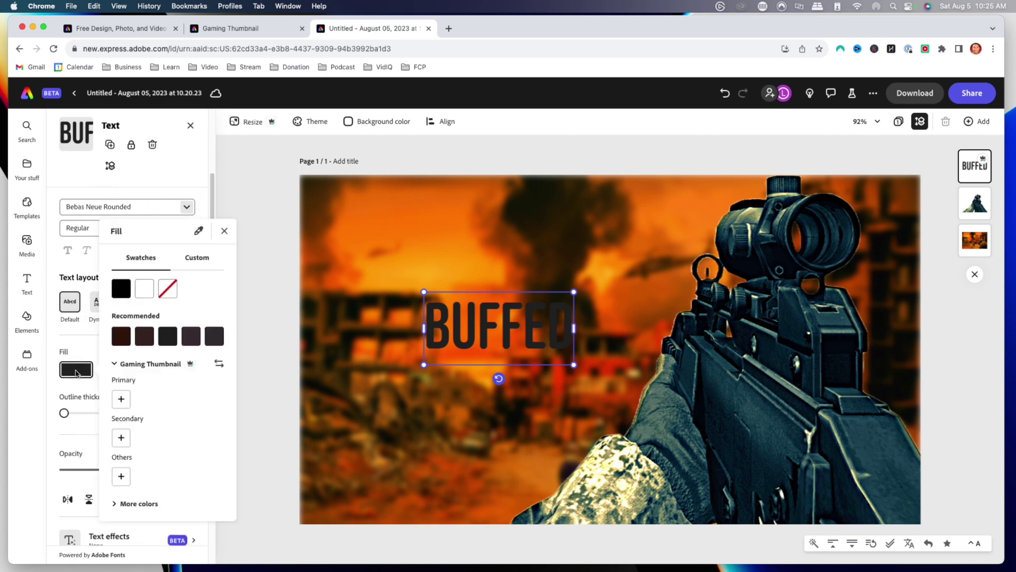
pyautogui.click(196, 260)
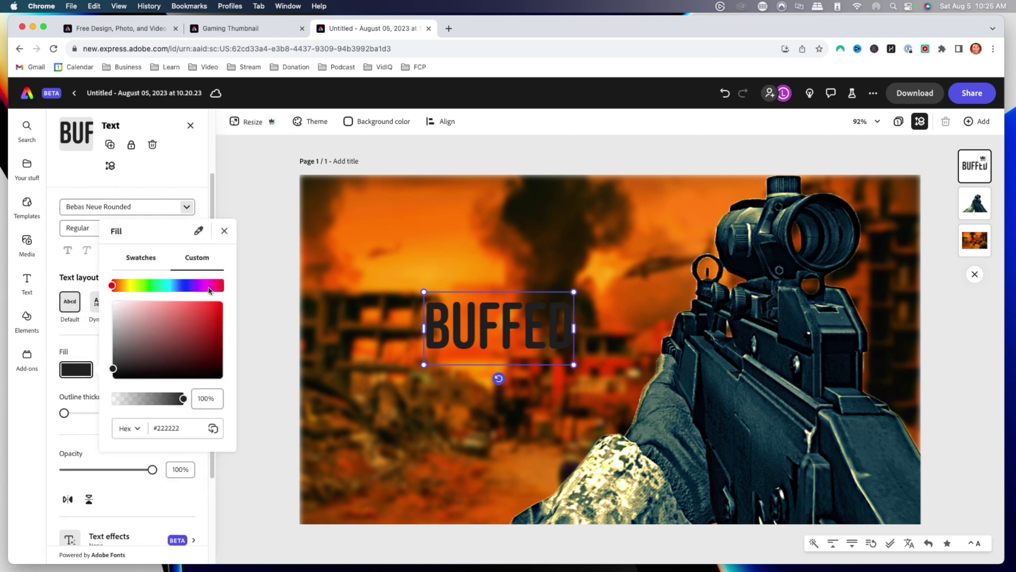
pyautogui.moveTo(209, 290); pyautogui.dragTo(228, 284)
pyautogui.moveTo(113, 369); pyautogui.dragTo(241, 285)
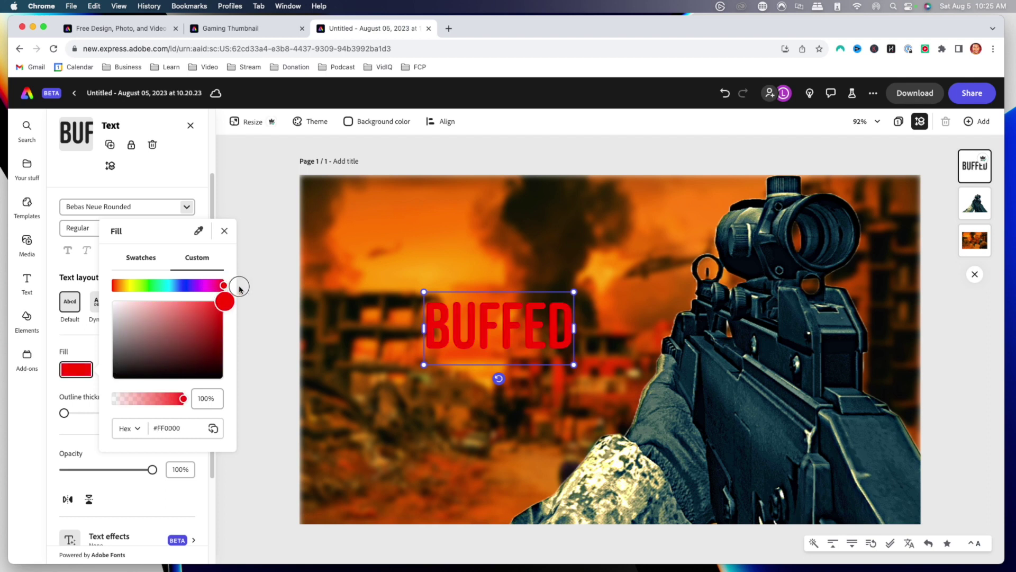
pyautogui.click(80, 454)
# Step: Give the "BUFFED" text a white outline with a thickness of 16
pyautogui.click(134, 375)
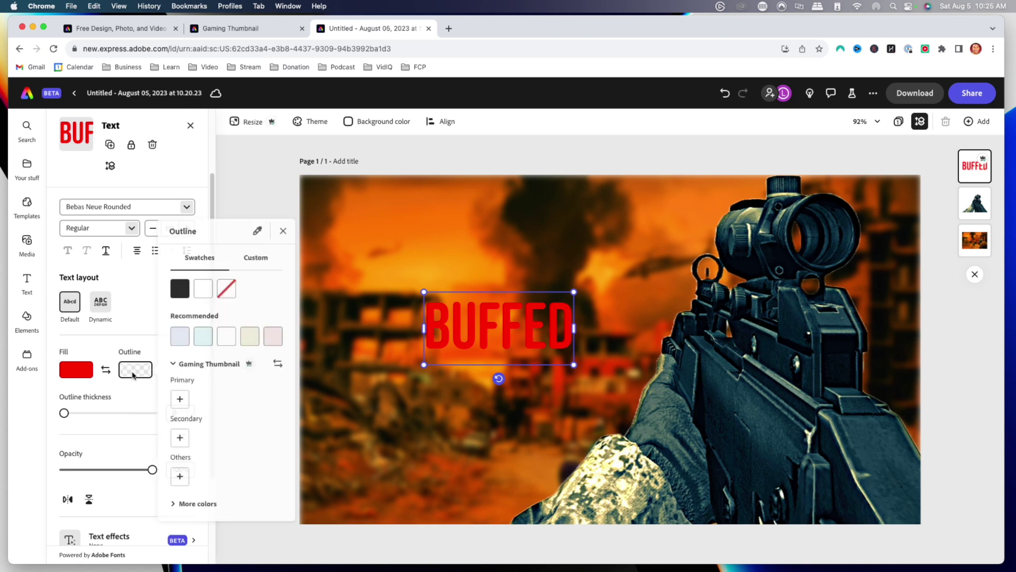
pyautogui.click(208, 297)
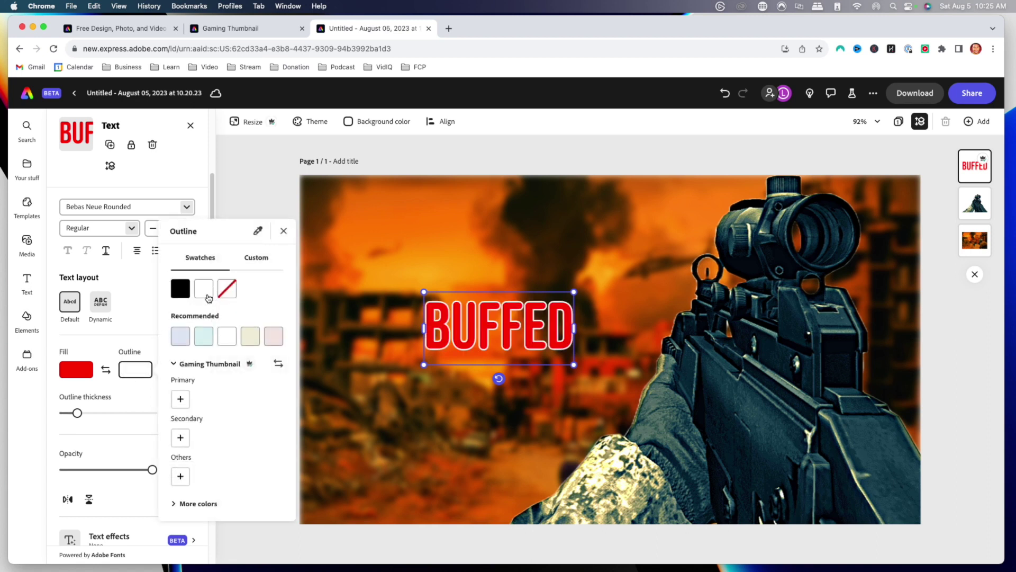
pyautogui.click(117, 400)
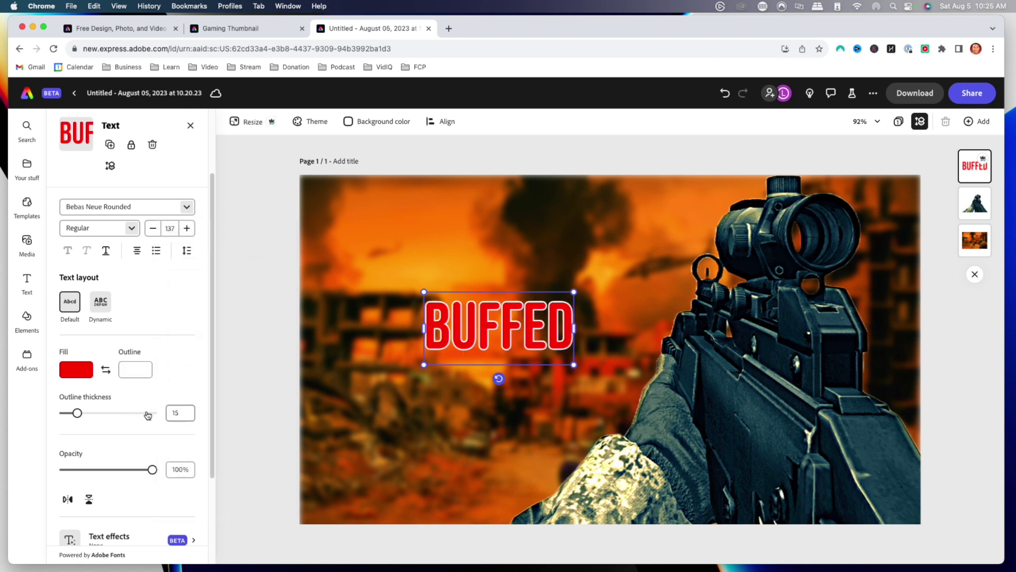
pyautogui.click(184, 412)
pyautogui.click(154, 439)
pyautogui.click(175, 227)
pyautogui.write('2')
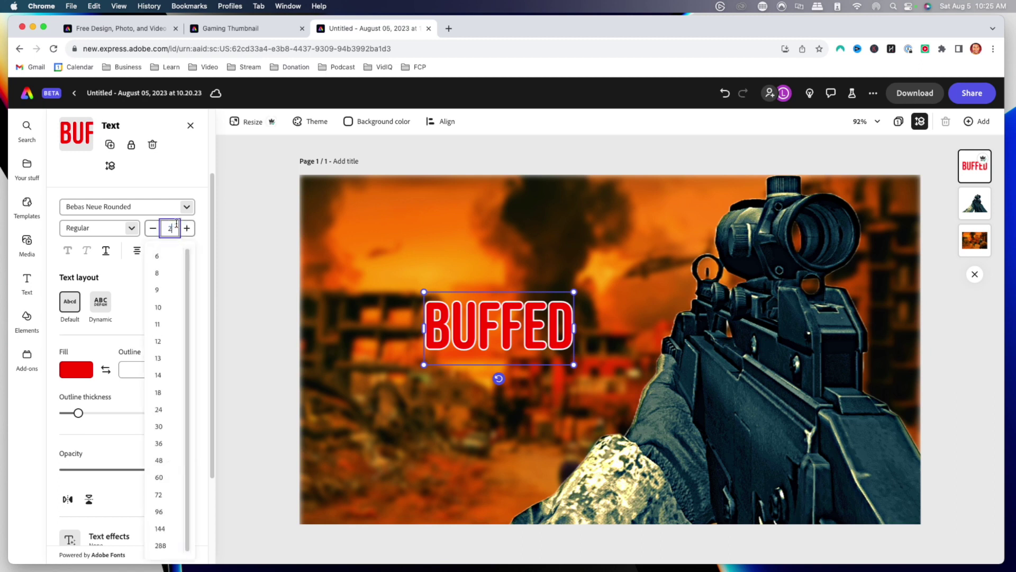
pyautogui.write('97')
pyautogui.press('Escape')
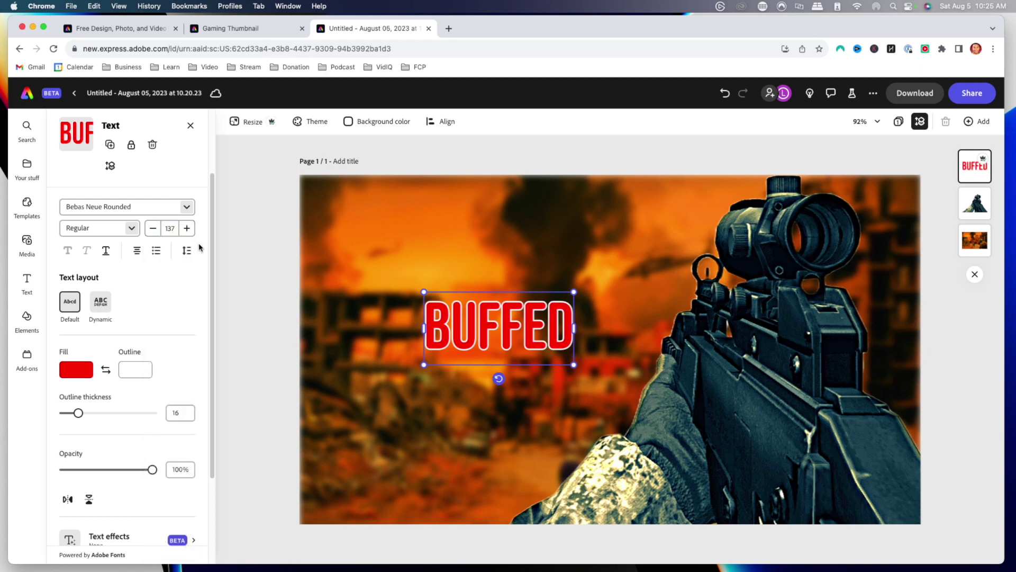
# Step: Set the font size of the "BUFFED" text to 297
pyautogui.click(175, 226)
pyautogui.write('2')
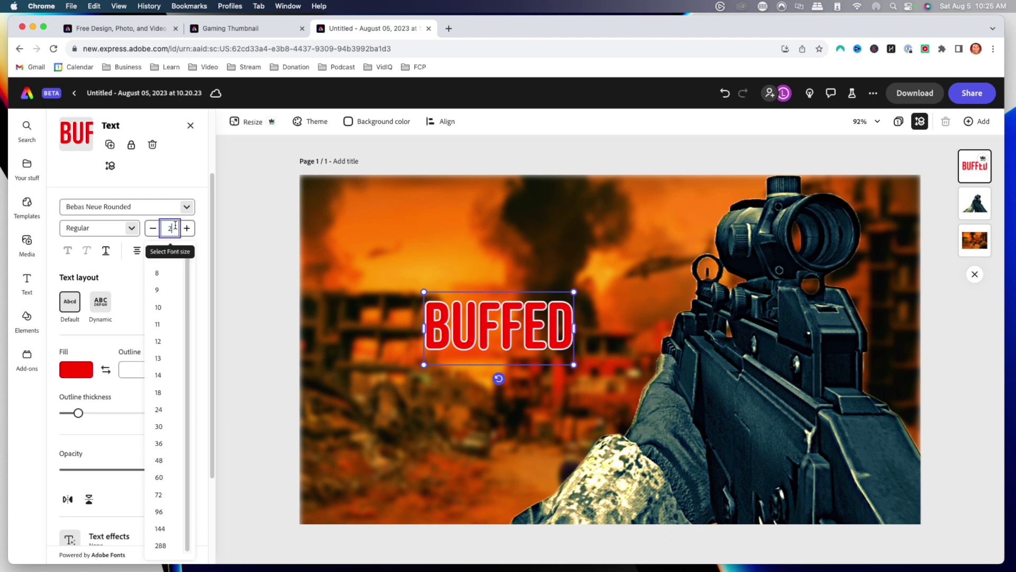
pyautogui.write('97')
pyautogui.press('Return')
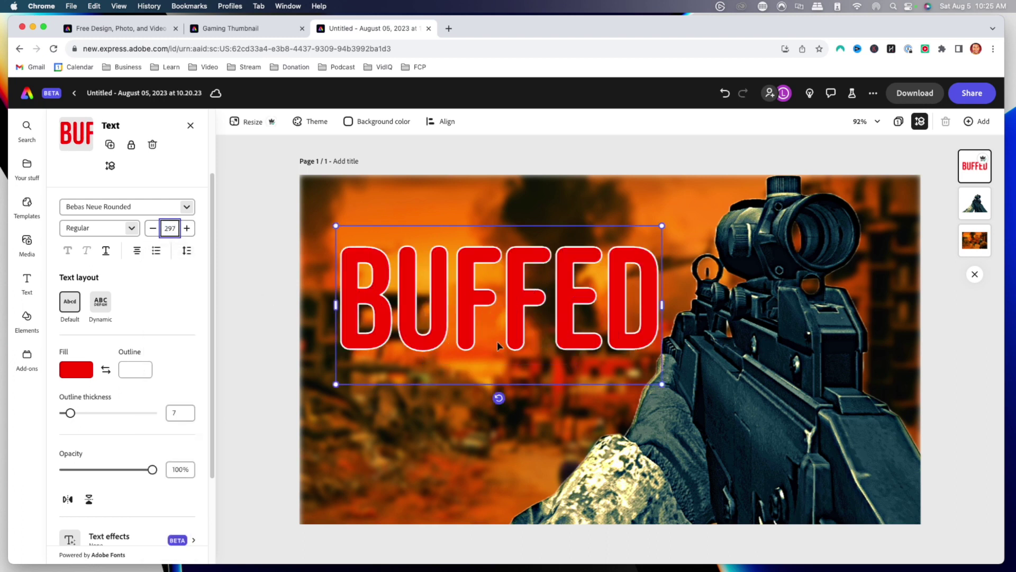
# Step: Check the finished Gaming Thumbnail design for reference, and give the "BUFFED" text a Smooth shadow in black
pyautogui.click(236, 21)
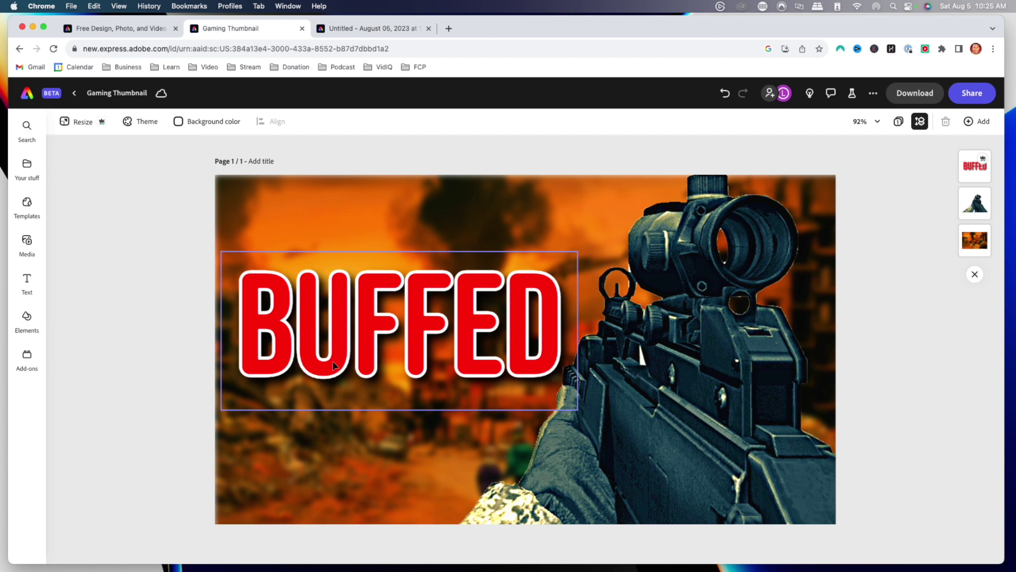
pyautogui.click(345, 28)
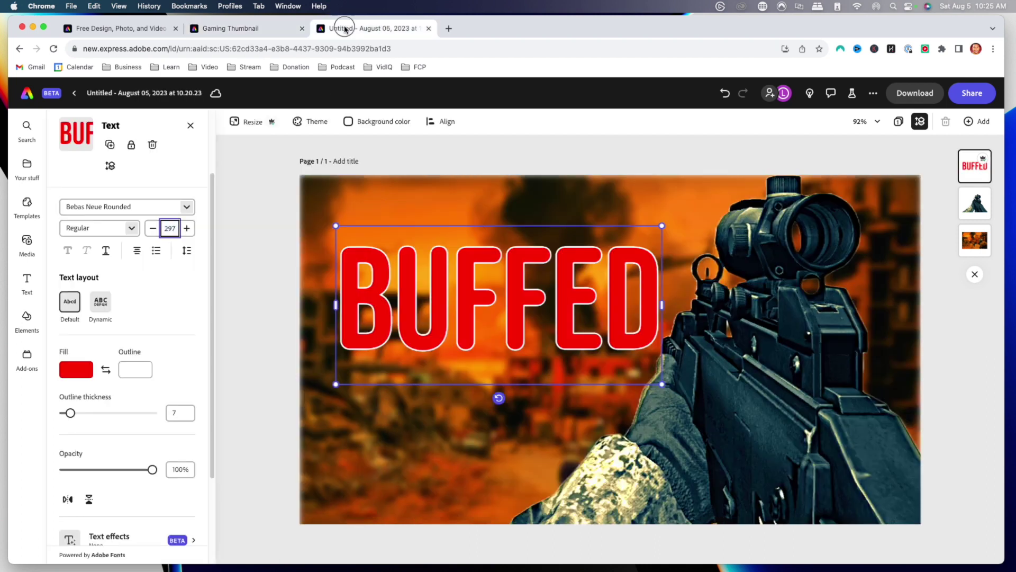
pyautogui.scroll(-5, 162, 354)
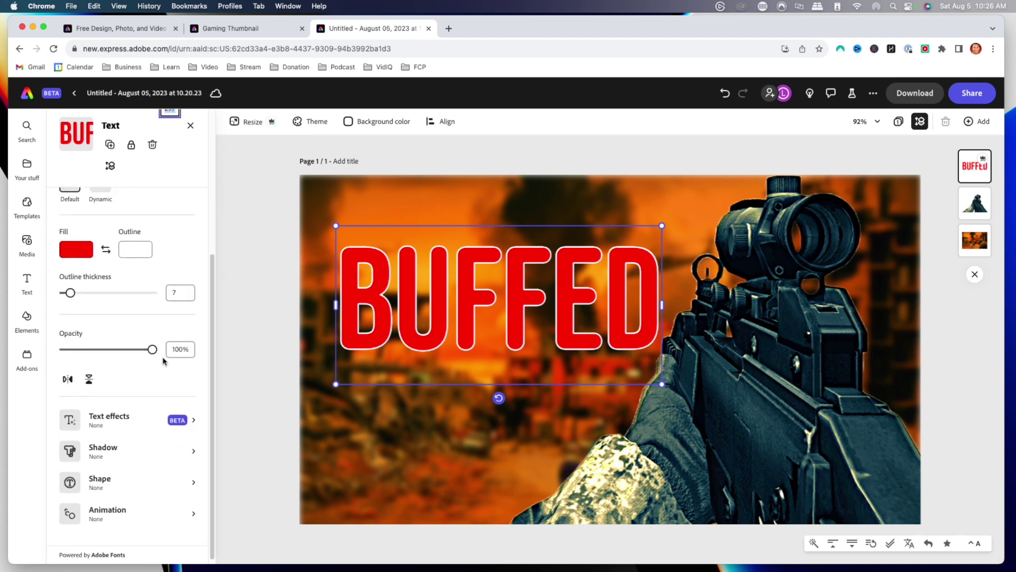
pyautogui.click(153, 453)
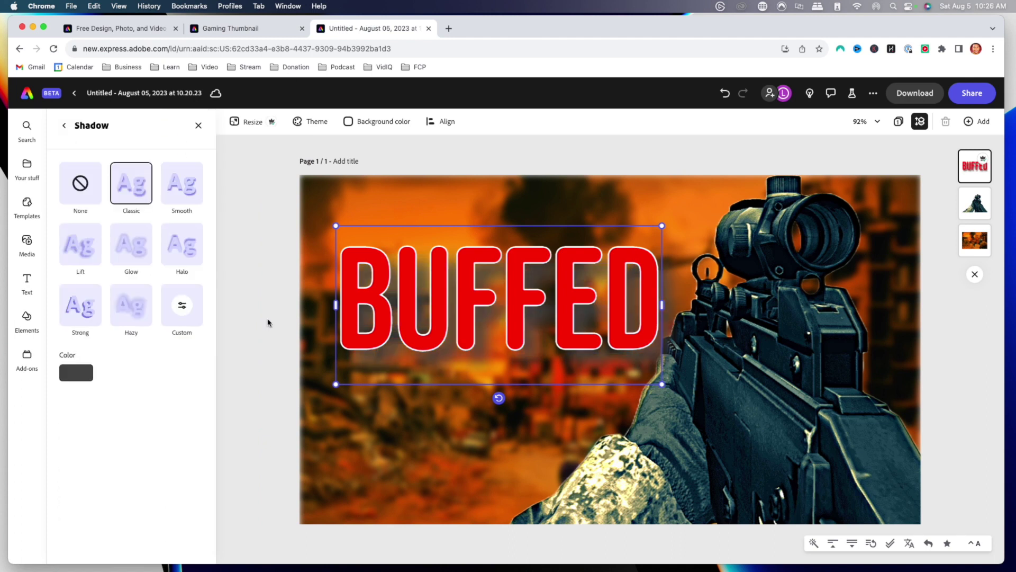
pyautogui.click(181, 187)
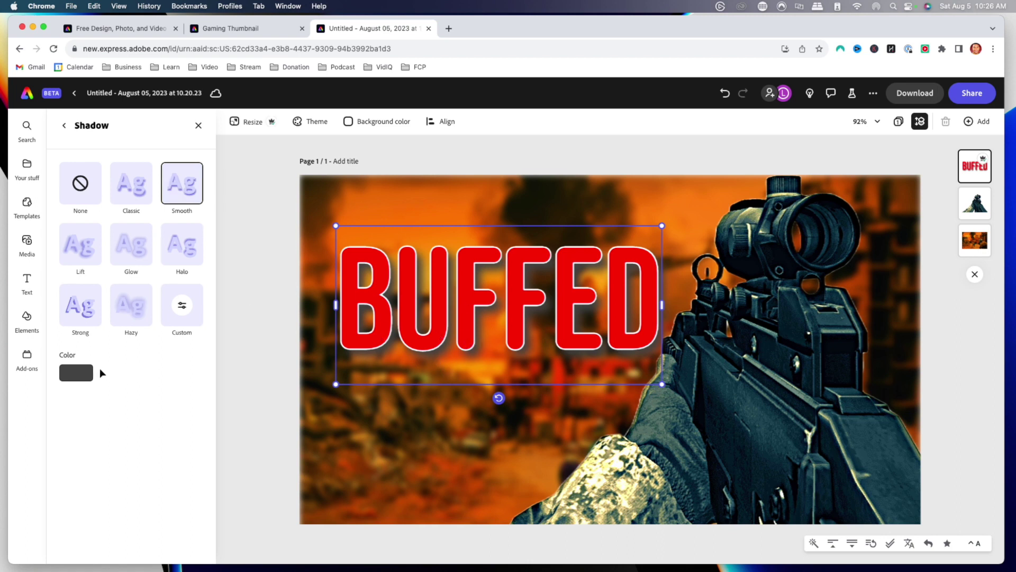
pyautogui.click(73, 377)
pyautogui.click(126, 300)
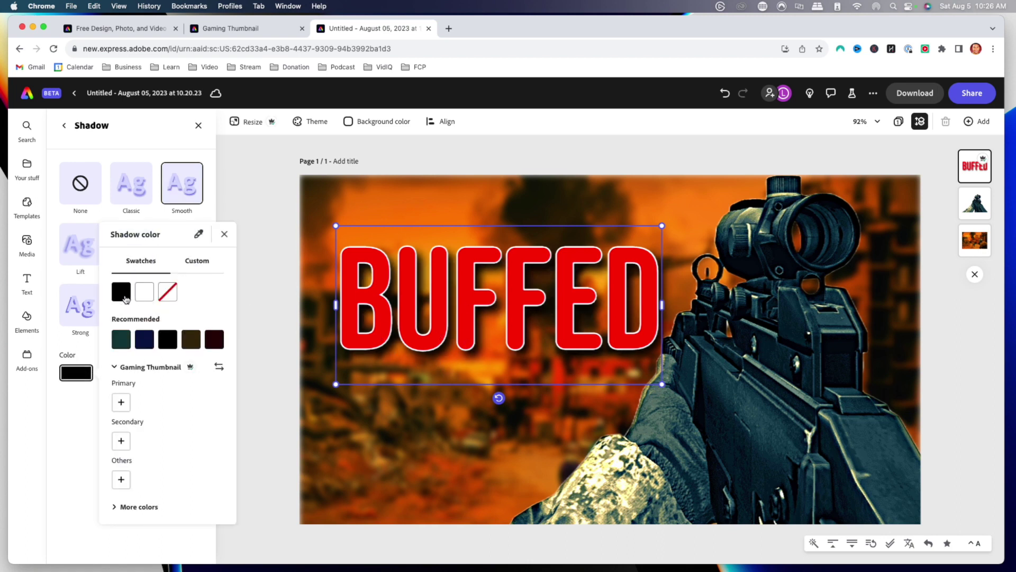
pyautogui.click(465, 309)
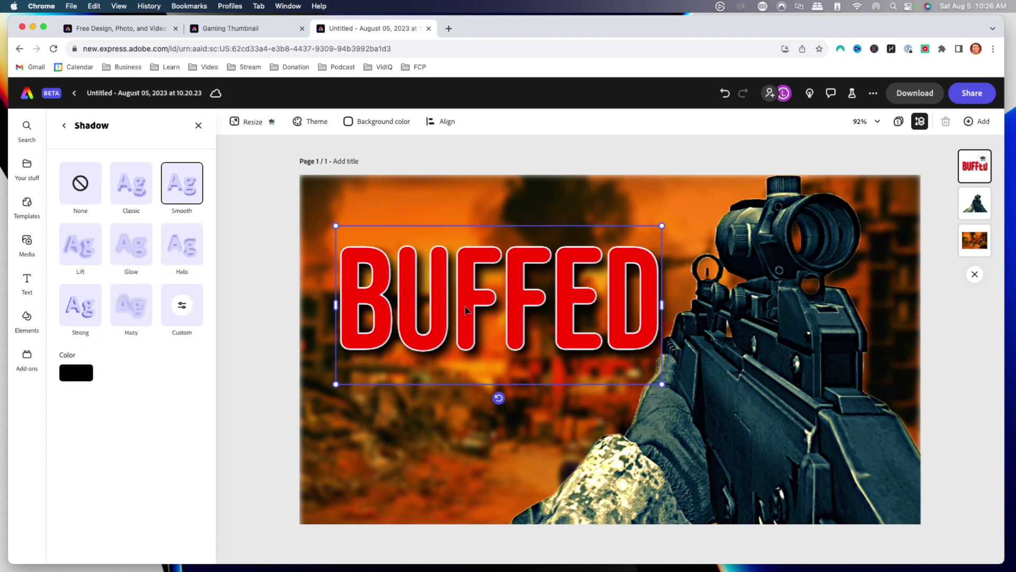
# Step: Move the "BUFFED" text slightly down and to the left, centring it vertically in the space beside the rifle
pyautogui.click(226, 398)
pyautogui.moveTo(521, 309); pyautogui.dragTo(506, 332)
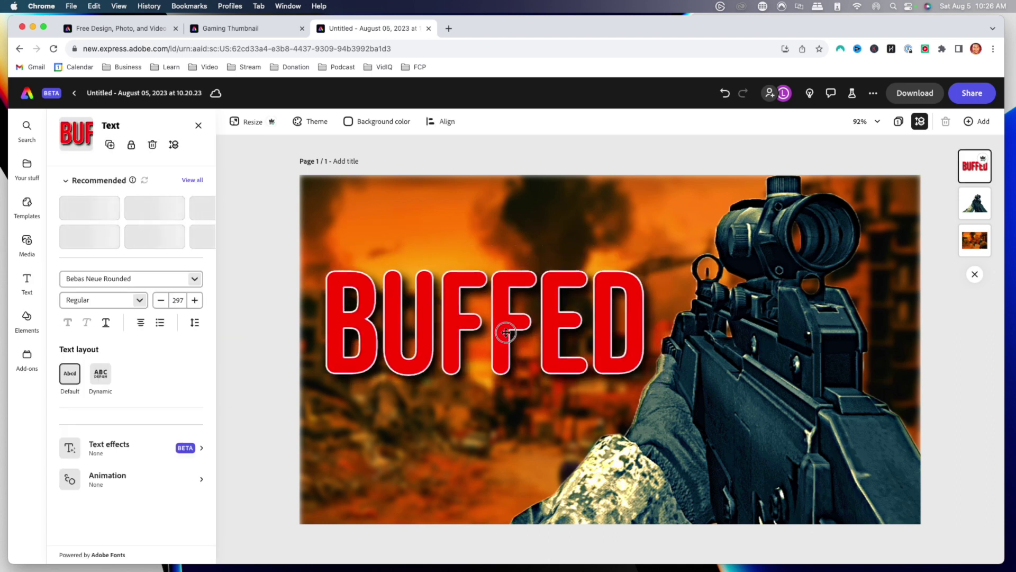
pyautogui.click(272, 308)
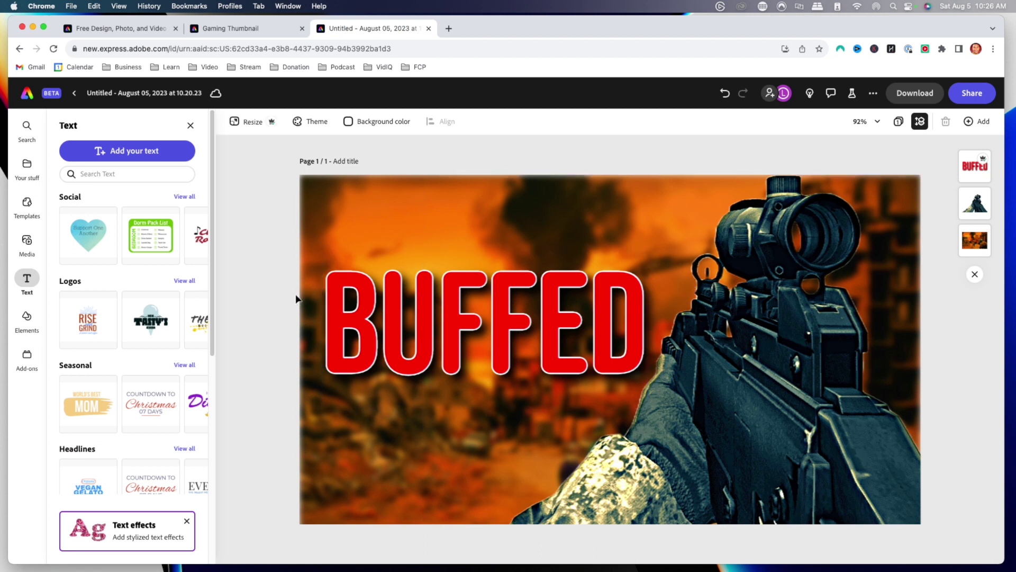
# Step: Download the finished thumbnail as a PNG image
pyautogui.click(918, 99)
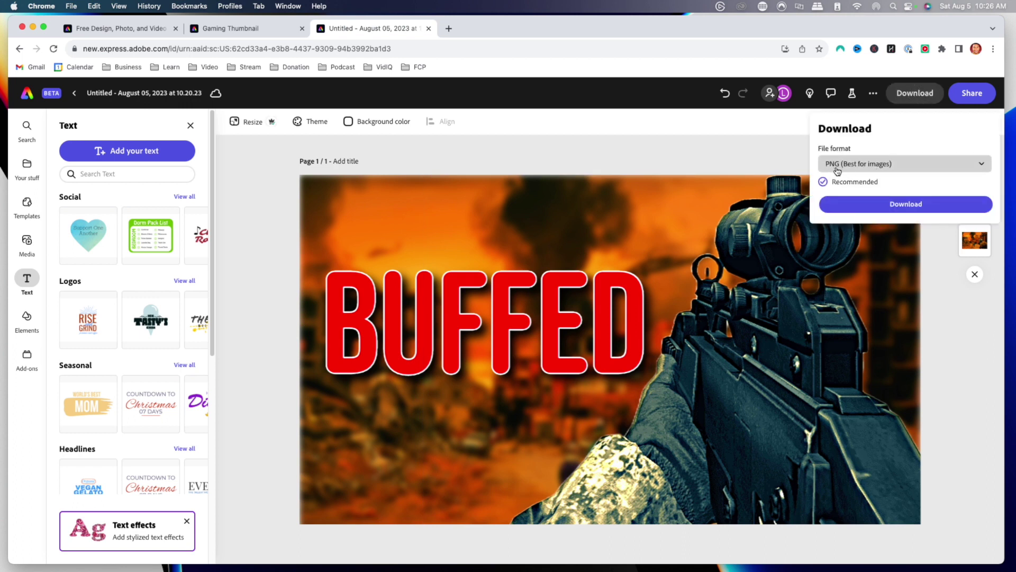
pyautogui.click(916, 205)
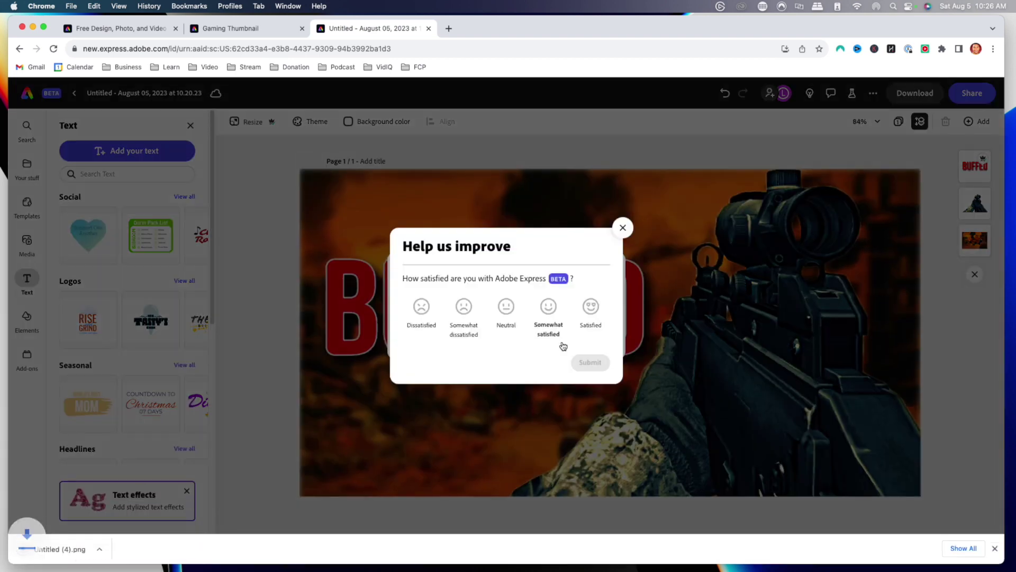